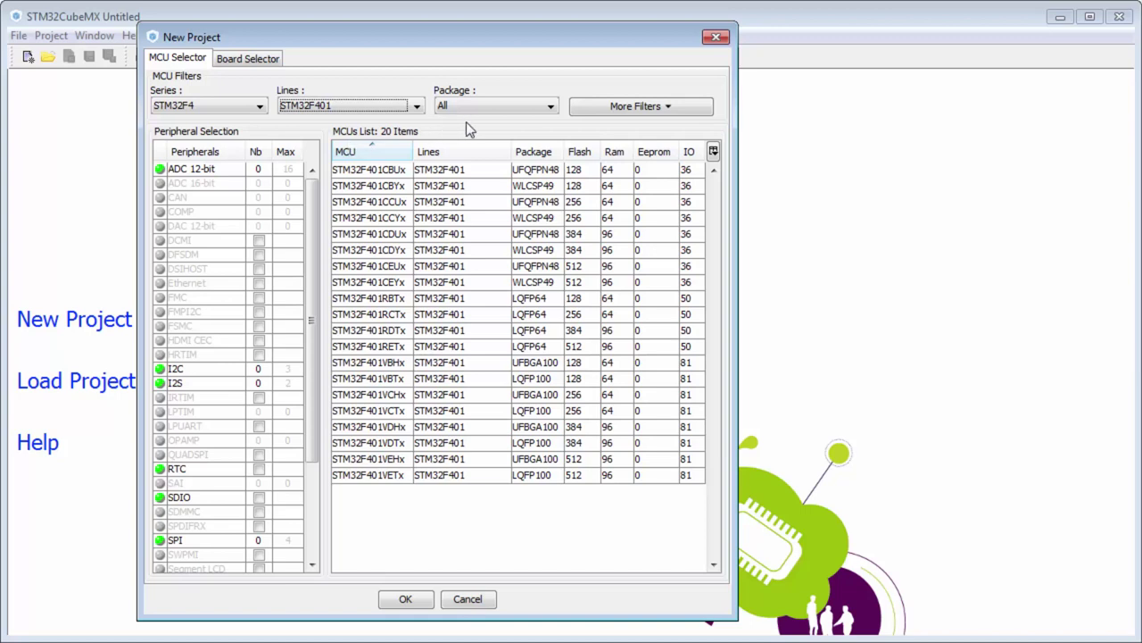
- Filter the microcontroller list to the LQFP64 package and create the project with the STM32F401RETx
click(484, 109)
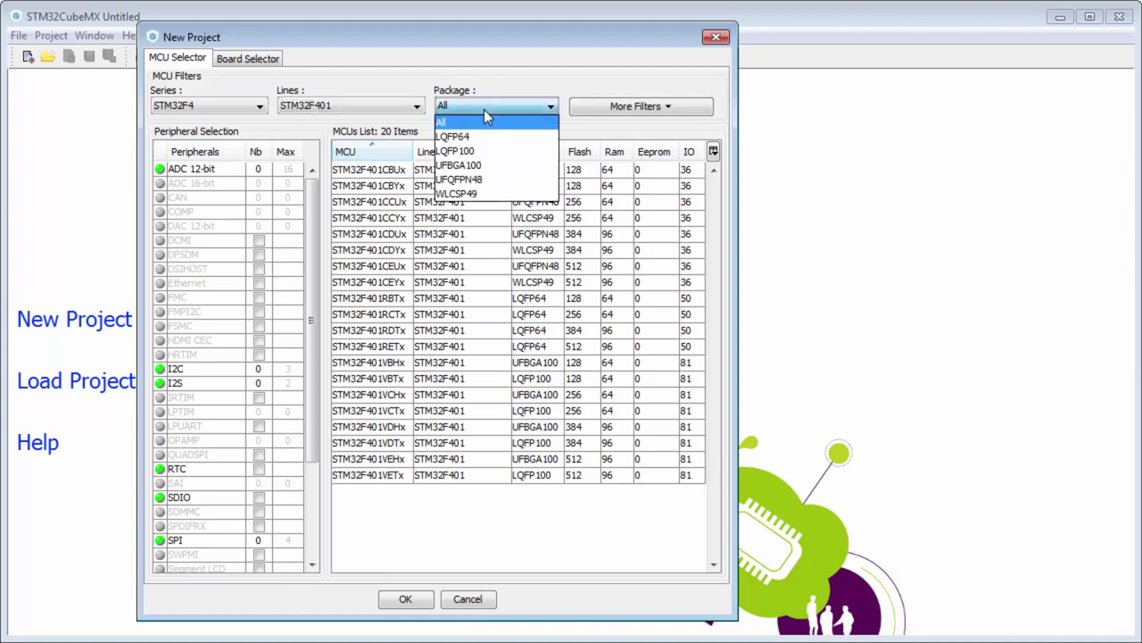
click(550, 138)
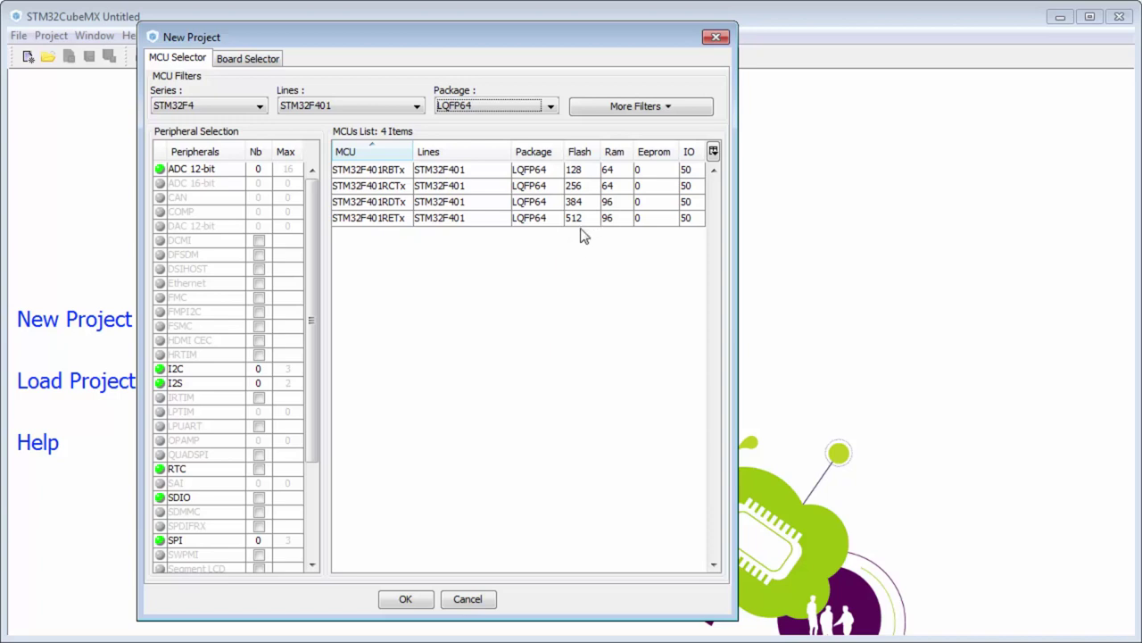
click(473, 223)
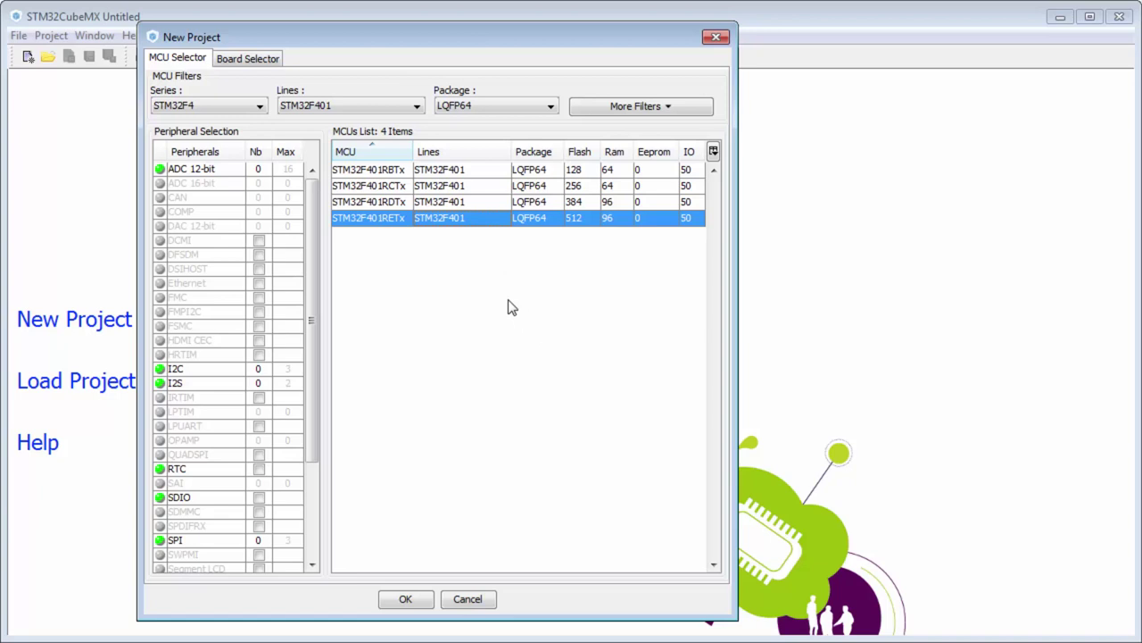
click(407, 599)
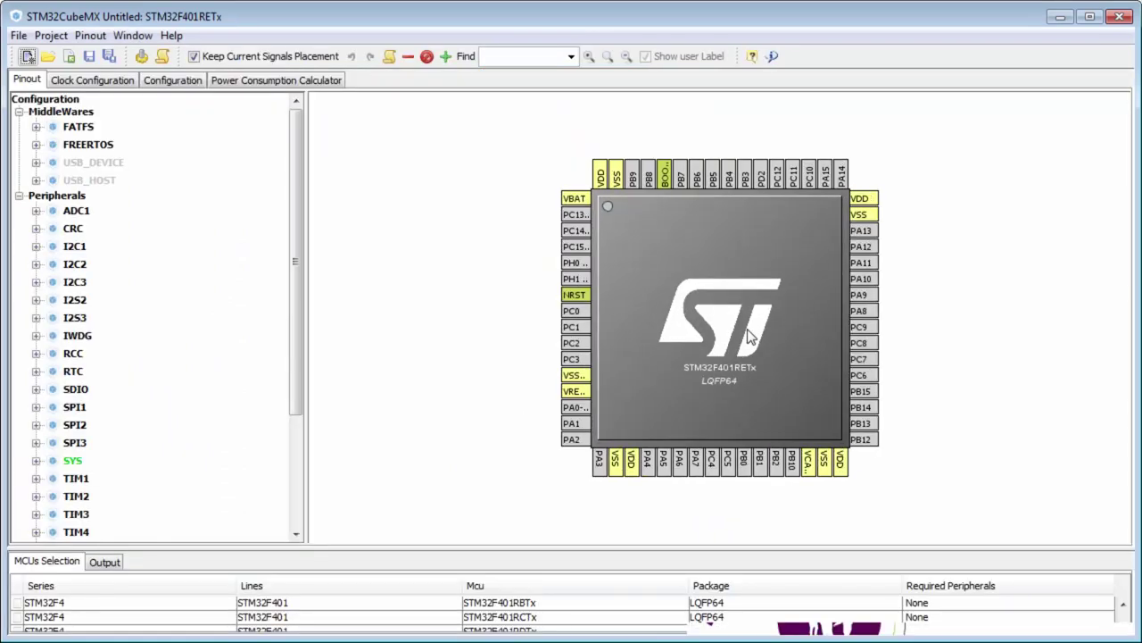
- Assign the GPIO_Output function to pin PA5 on the chip pinout
drag(741, 332, 731, 325)
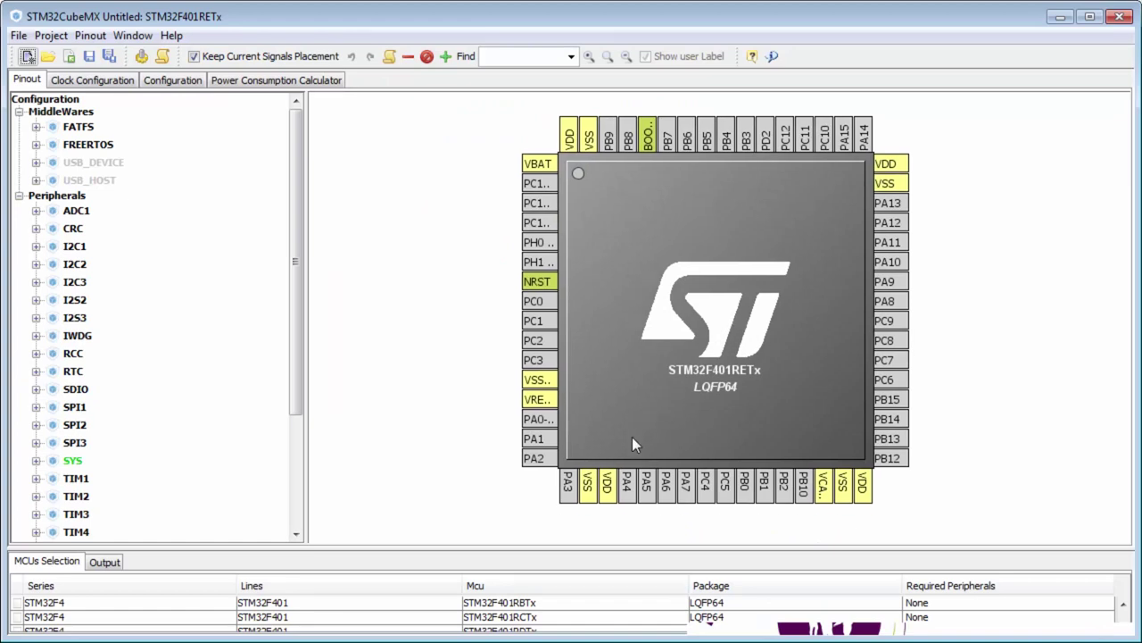
click(646, 484)
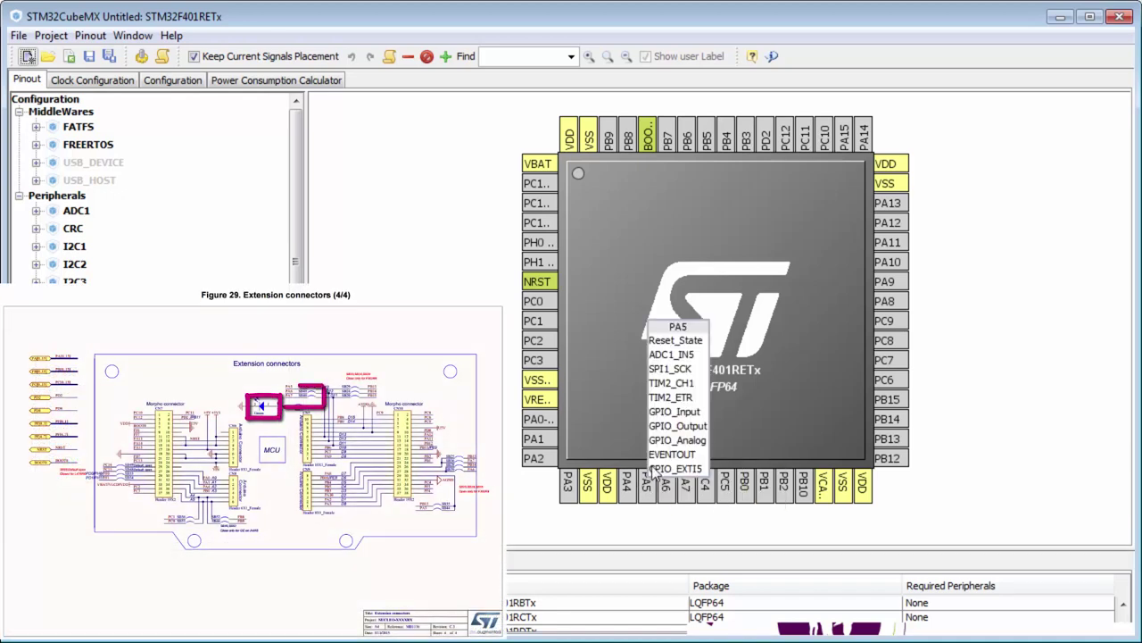
click(679, 427)
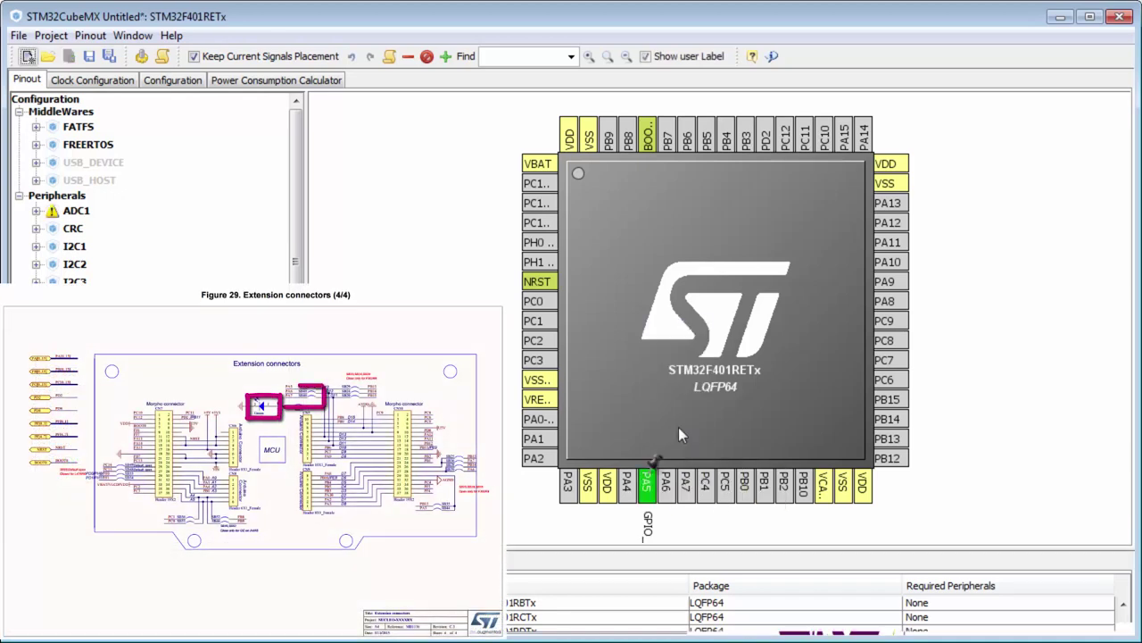
mouse_move(678, 424)
mouse_down()
mouse_move(676, 396)
mouse_move(679, 432)
mouse_up()
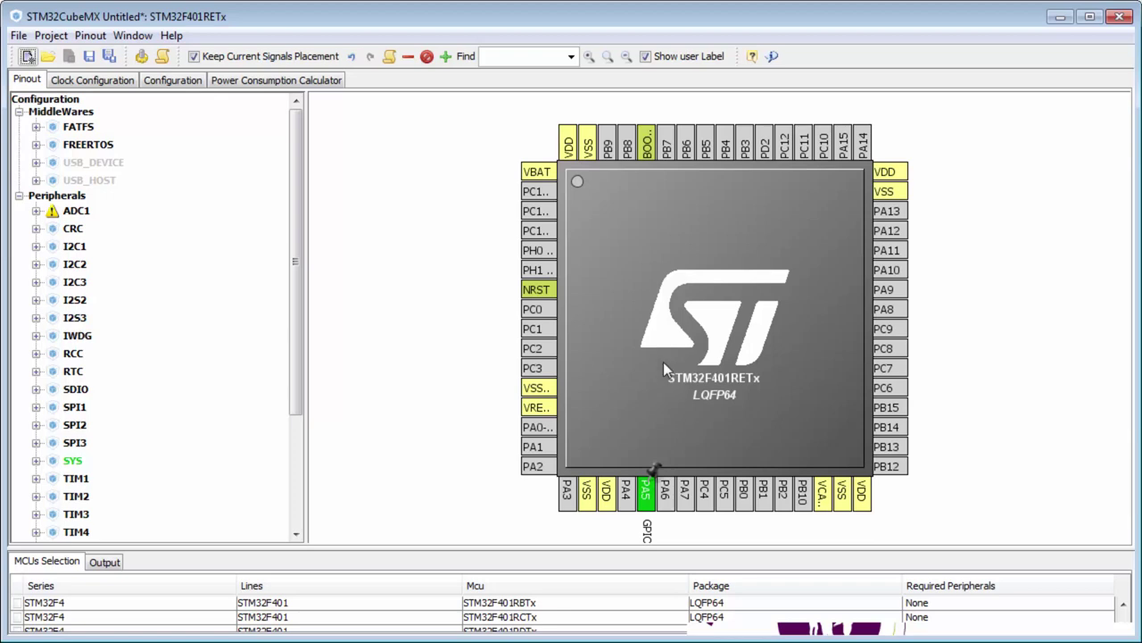
- Check the UM1724 schematic in PDF-XChange Viewer for the pin wired to user button B1, and return to STM32CubeMX
scroll(623, 250, up, 1)
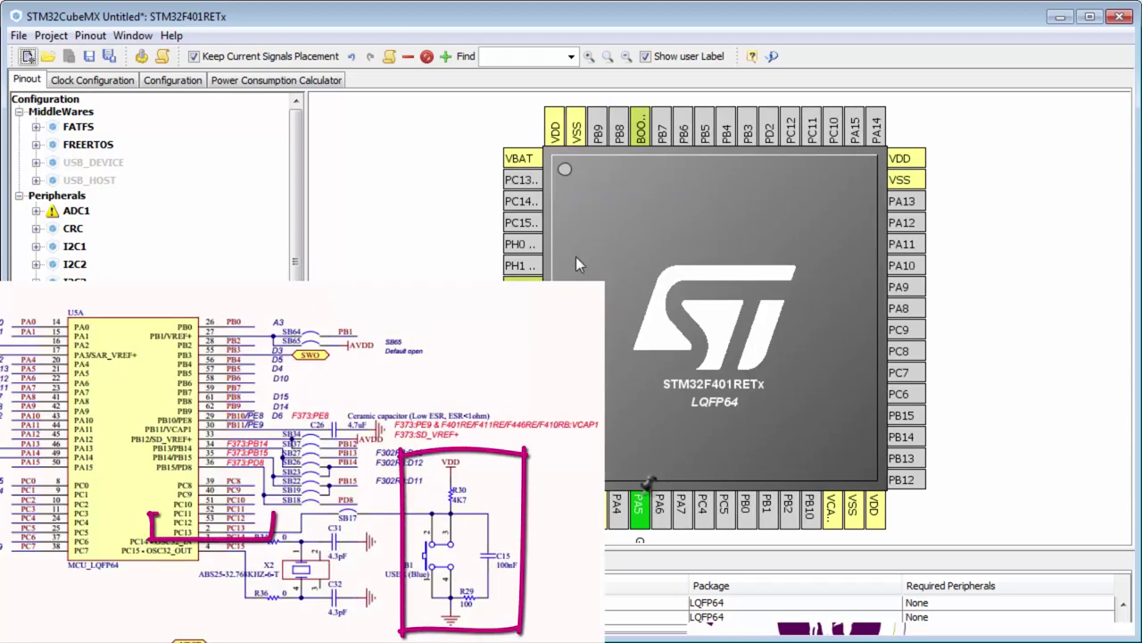
scroll(587, 257, up, 1)
scroll(597, 244, down, 1)
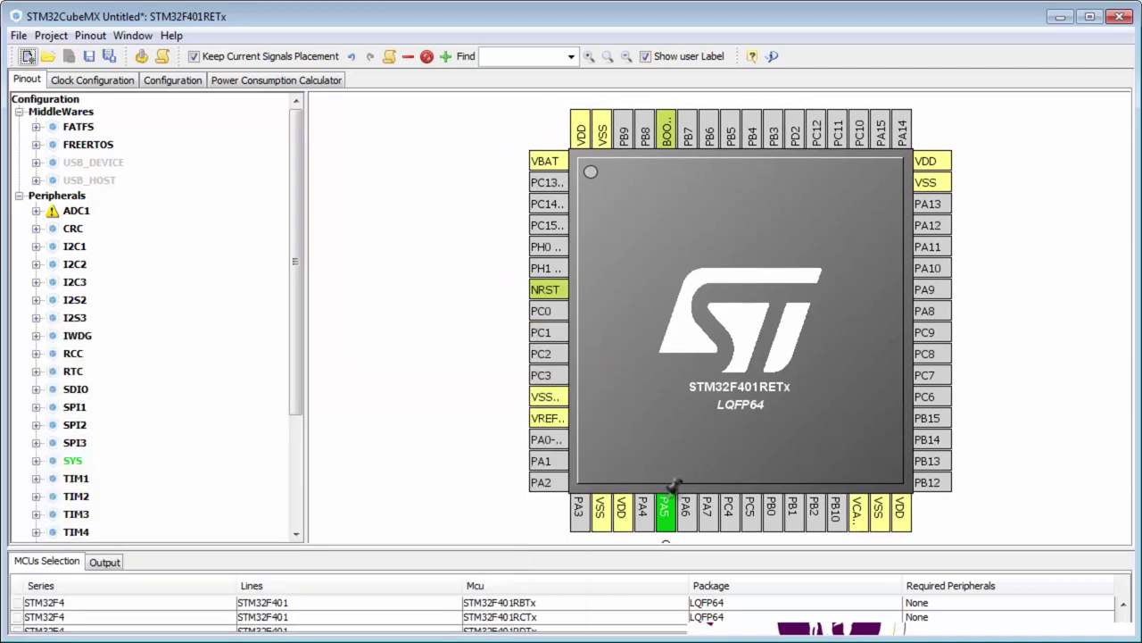
key(alt+Tab)
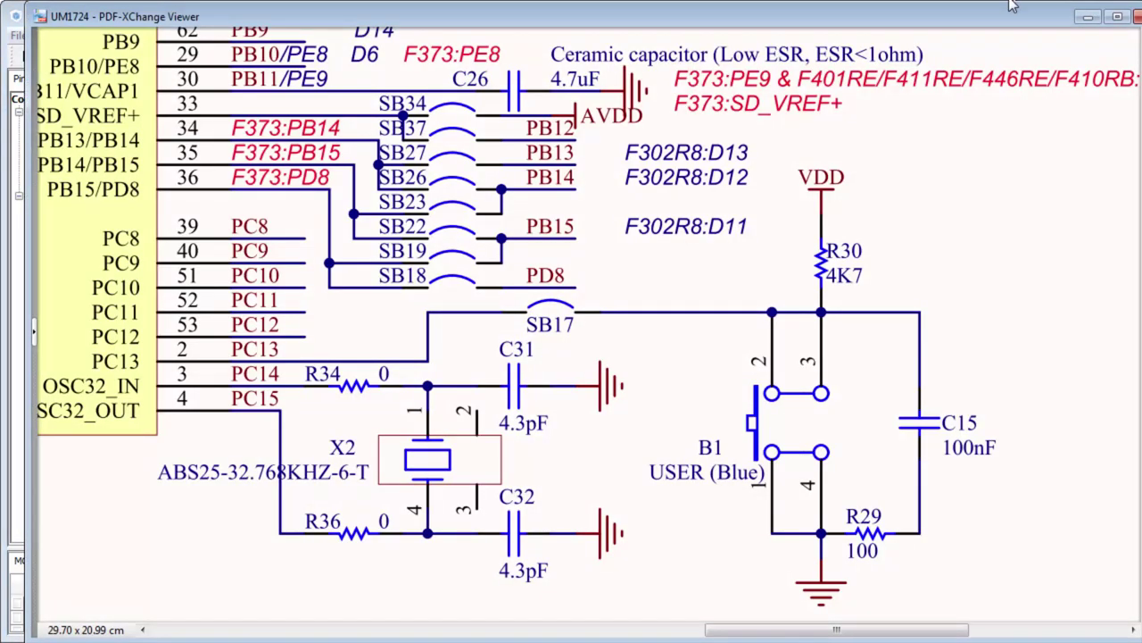
drag(1005, 19, 979, 17)
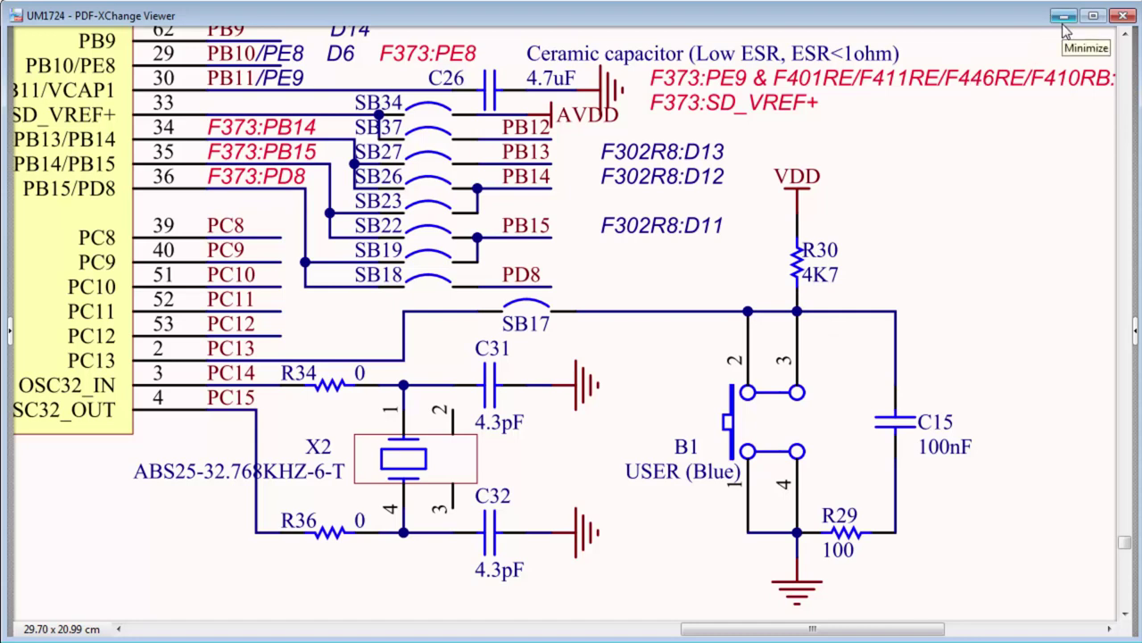
click(1062, 24)
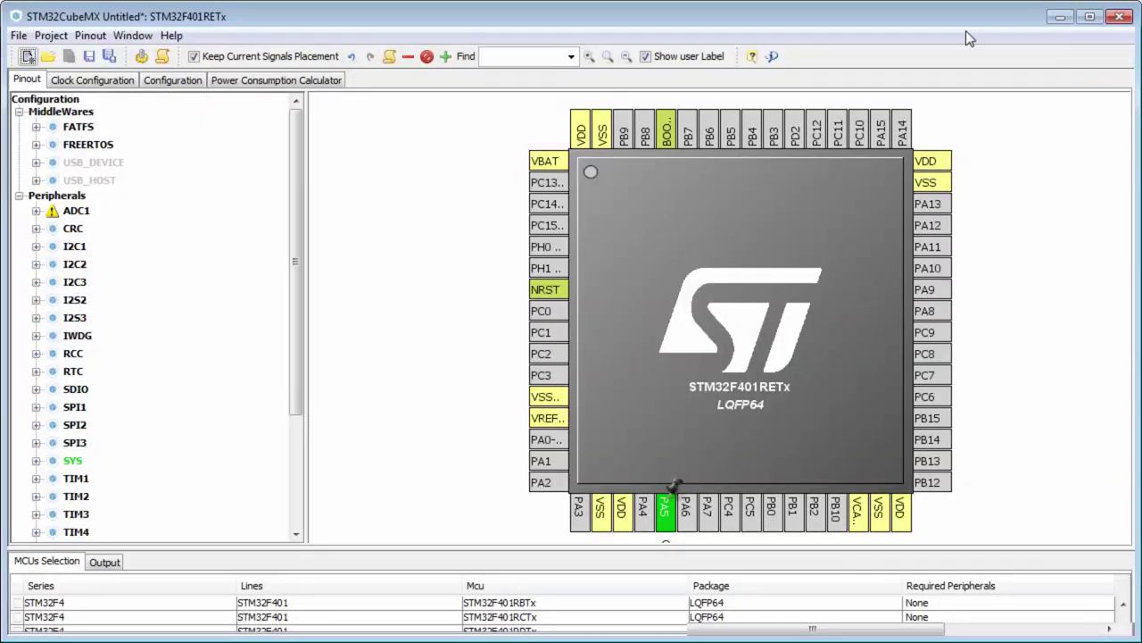
- Assign the GPIO_EXTI13 external interrupt function to pin PC13 on the chip pinout
click(546, 186)
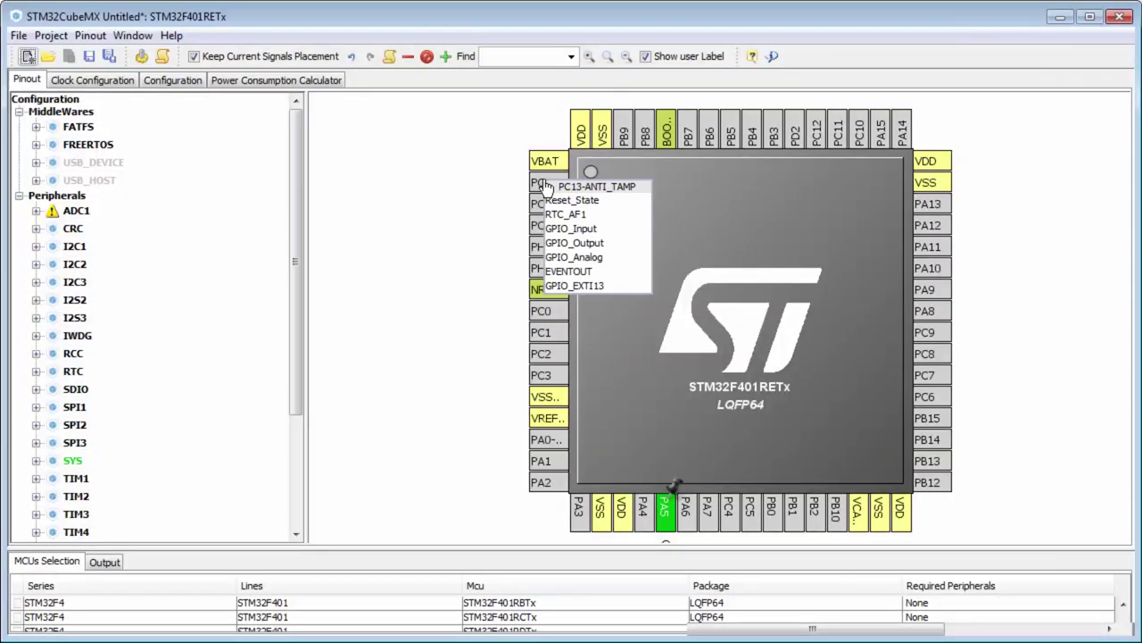
click(588, 285)
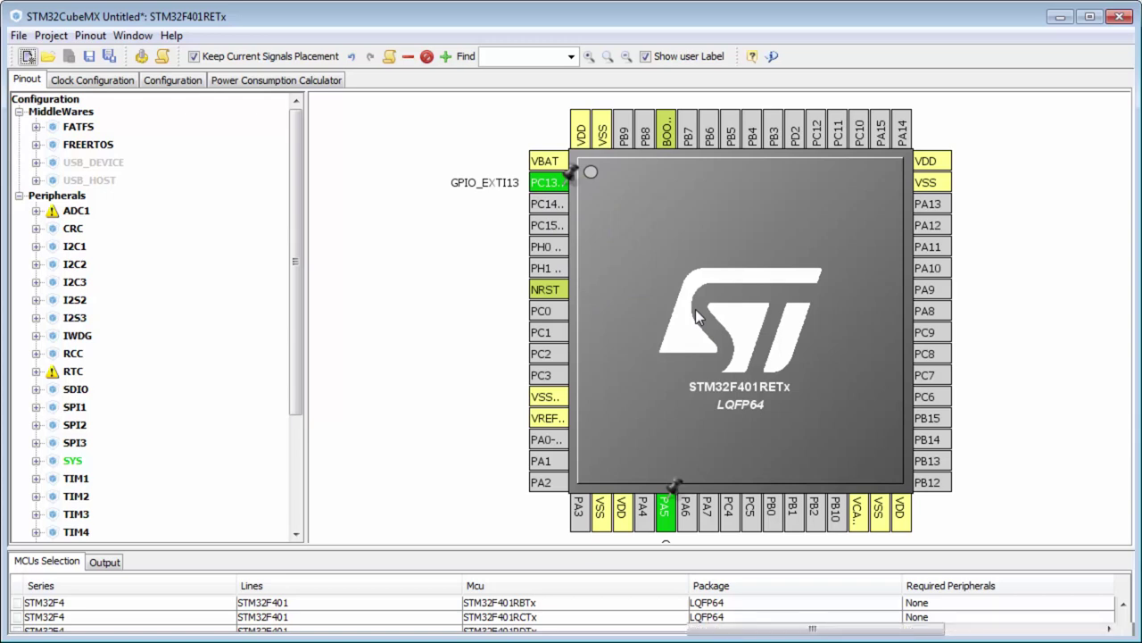
scroll(761, 281, down, 2)
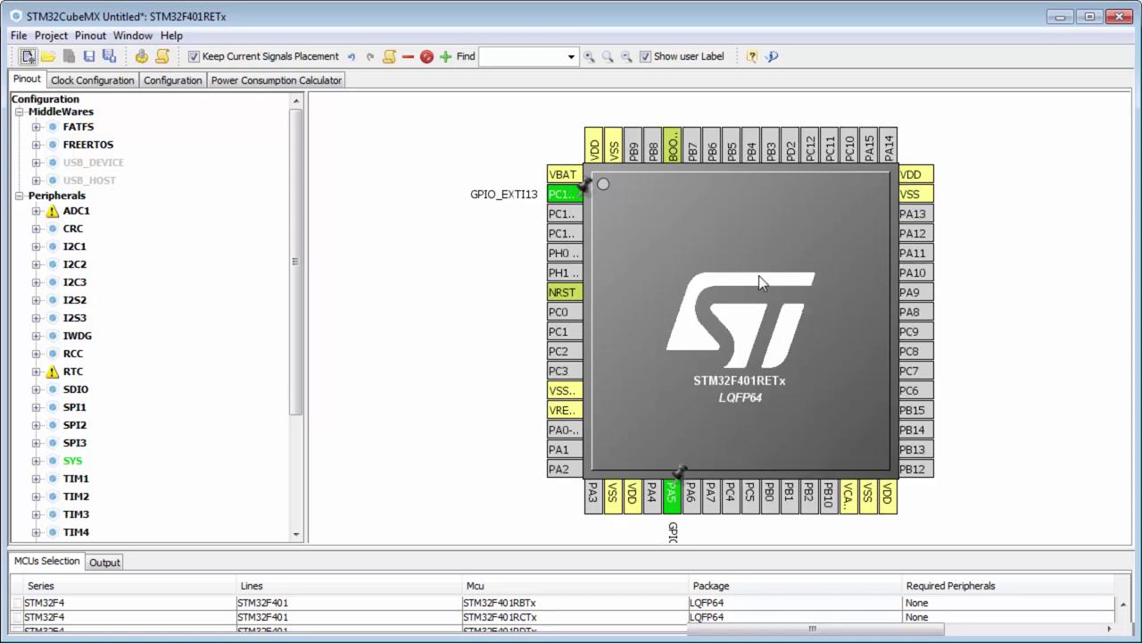
scroll(762, 281, down, 2)
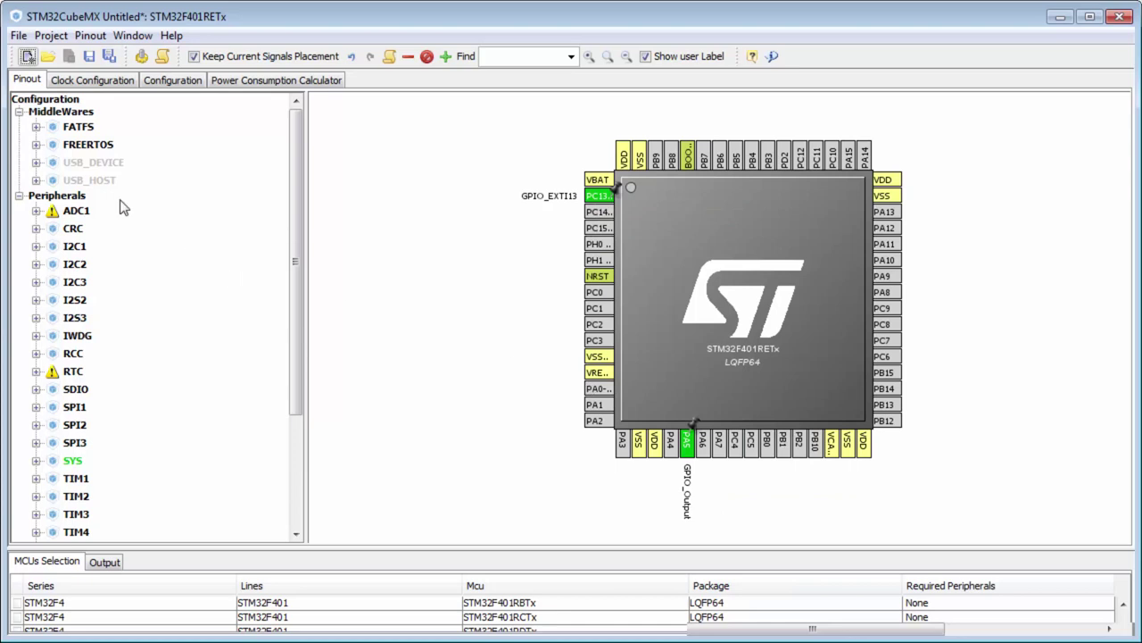
- Review the clock configuration and the GPIO settings of pin PA5
click(92, 80)
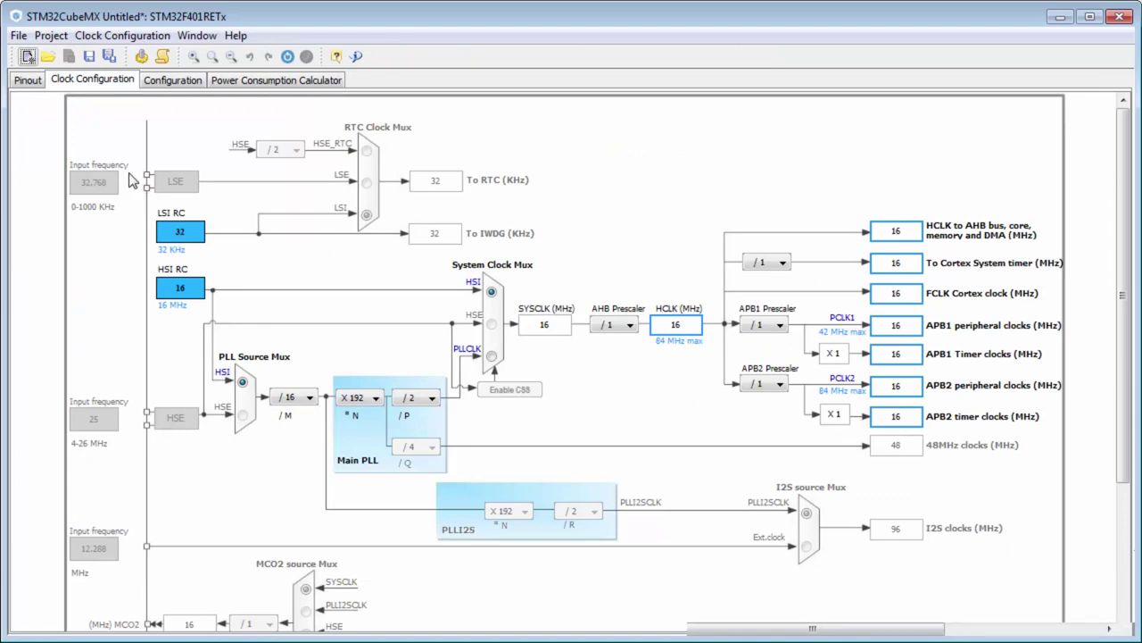
click(166, 81)
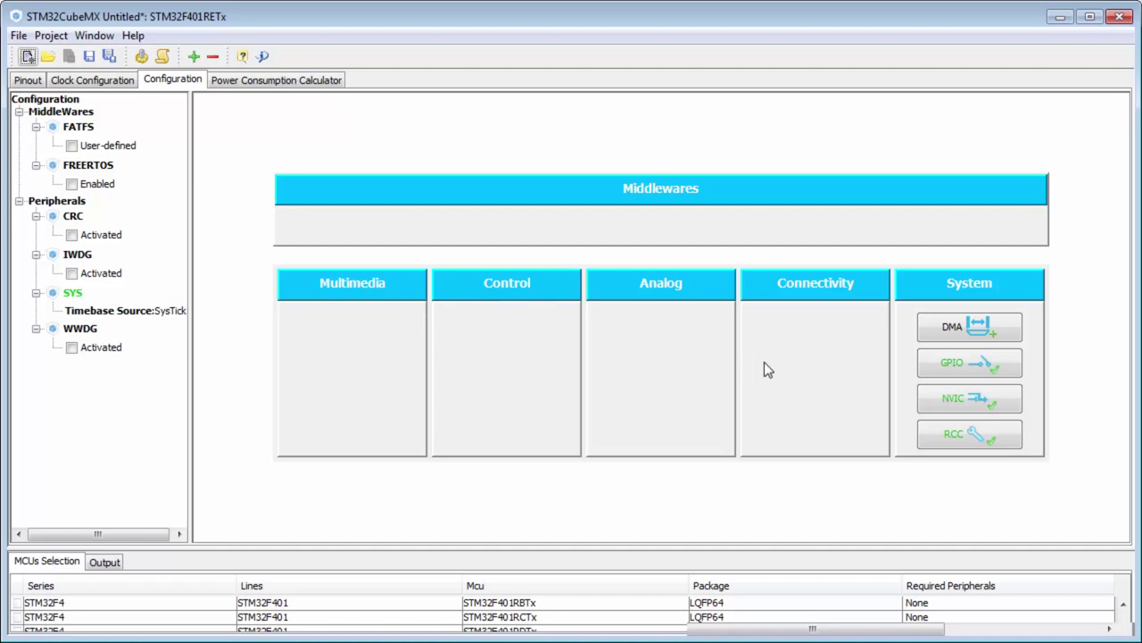
click(949, 371)
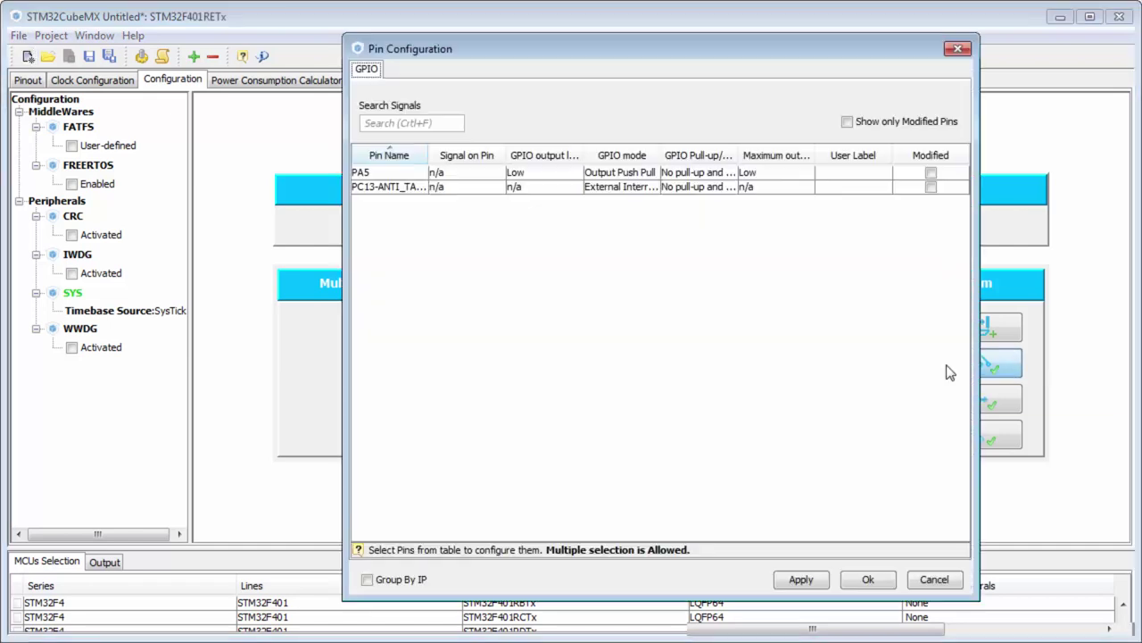
click(405, 176)
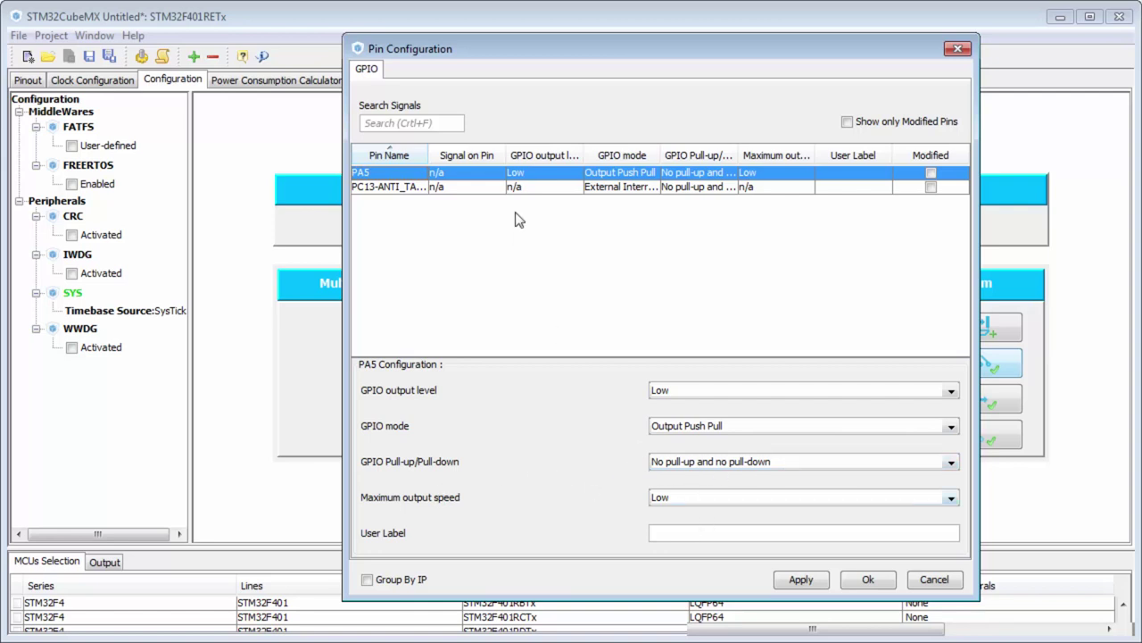
- Set the GPIO mode of PC13 to External Interrupt Mode with Falling edge trigger detection and apply the pin configuration
click(392, 191)
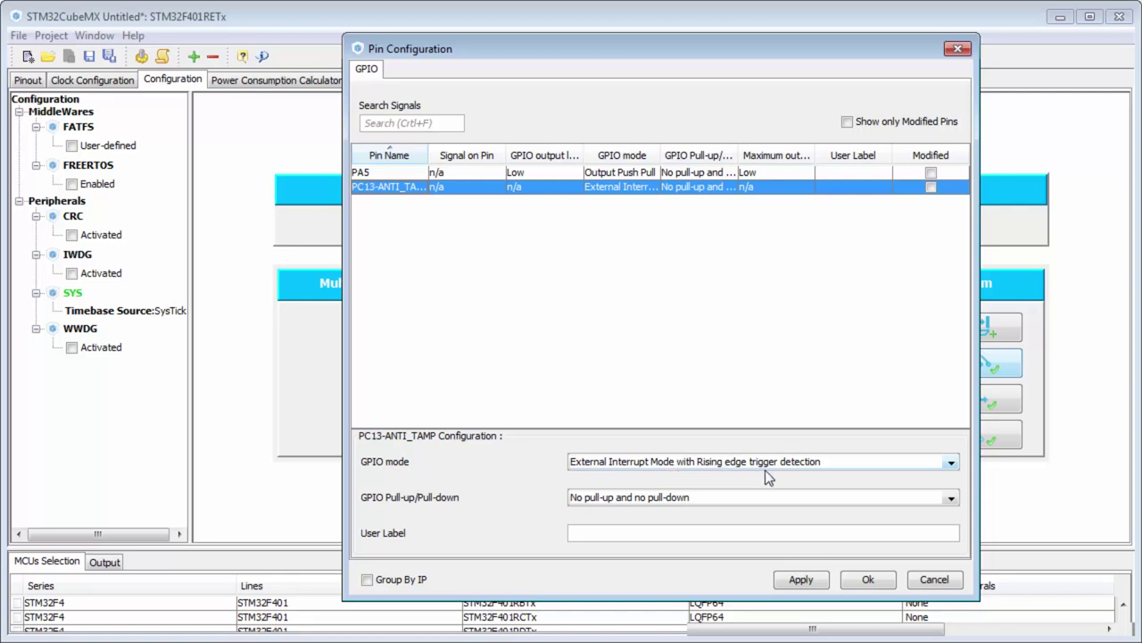
click(854, 461)
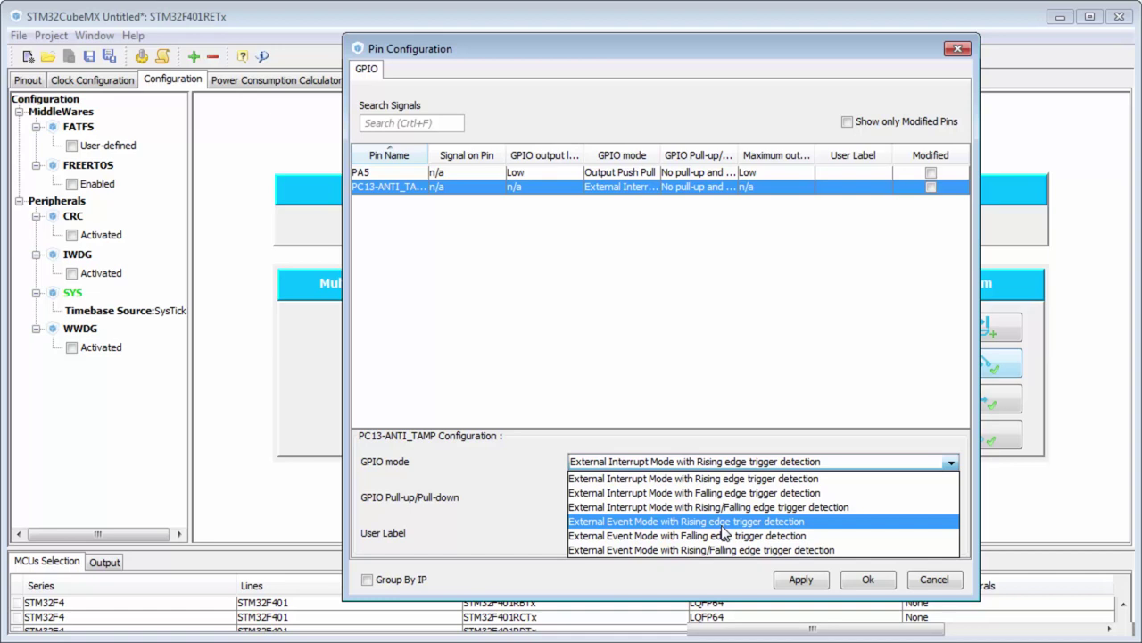
click(777, 505)
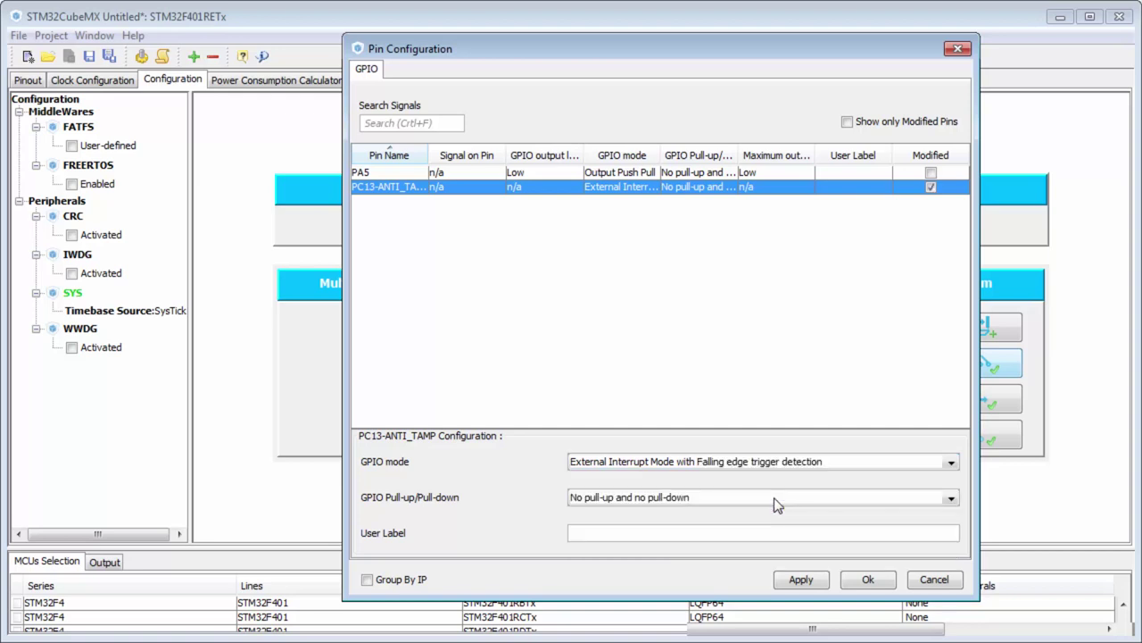
click(823, 582)
click(866, 581)
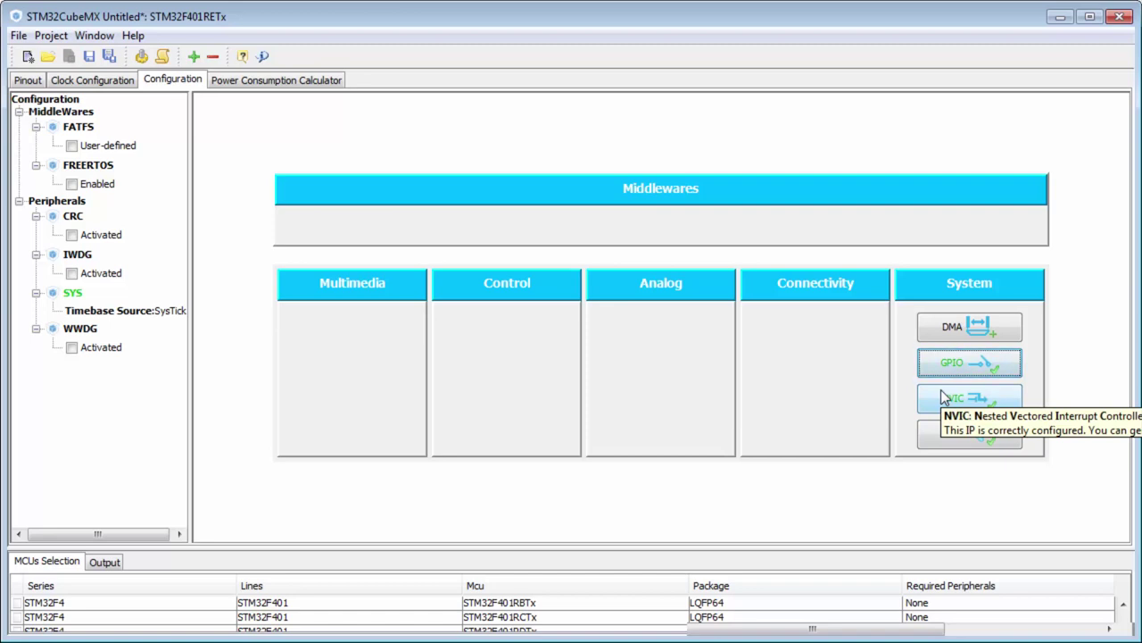
- Enable the EXTI line[15:10] interrupts in the NVIC configuration and apply the change
click(998, 407)
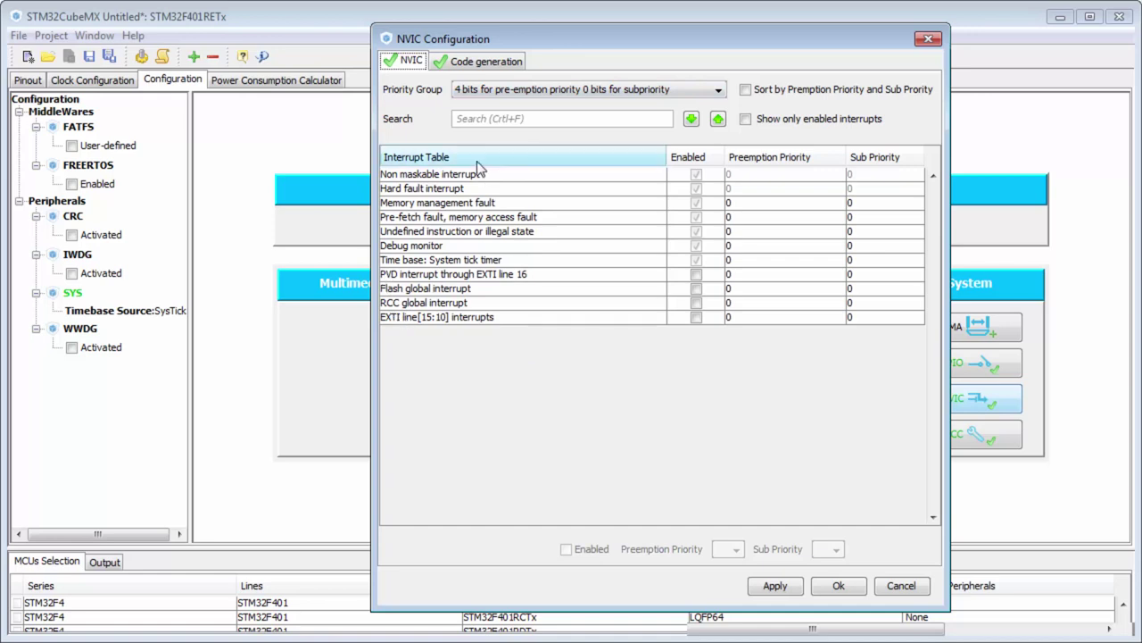
click(419, 320)
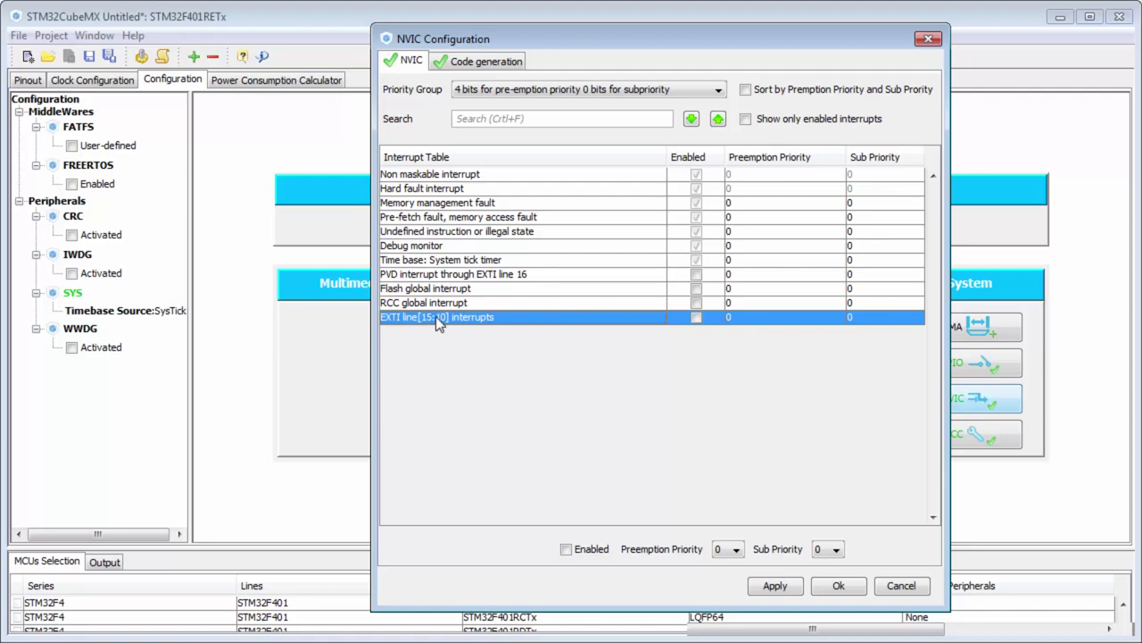
click(696, 318)
click(776, 589)
click(837, 586)
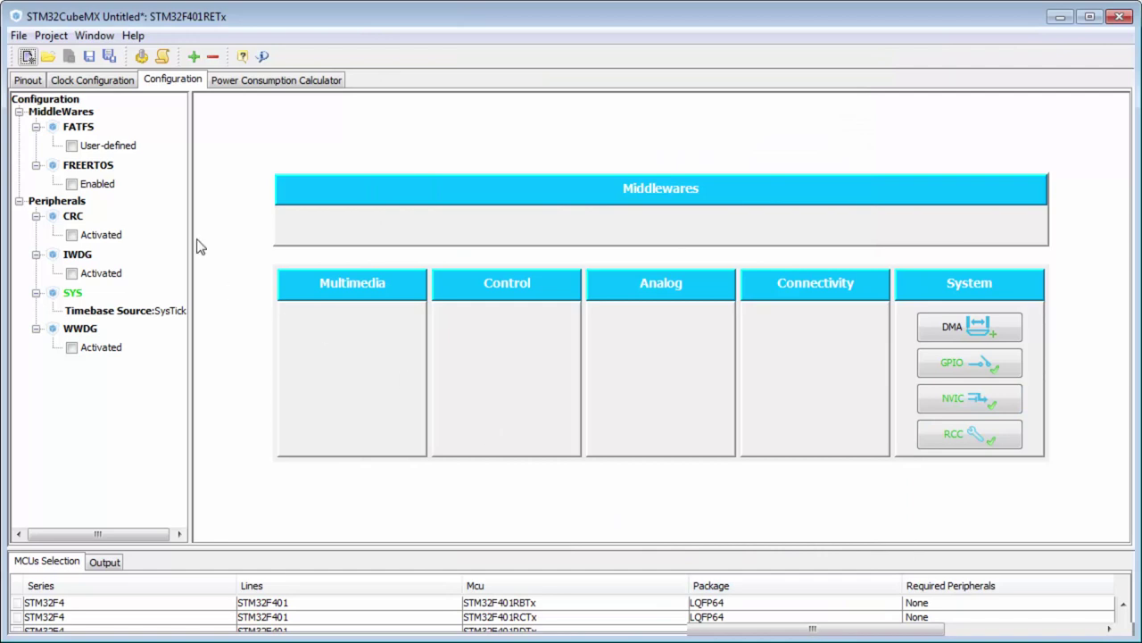
- Name the project EXTI1 and choose SW4STM32 as its toolchain in the project settings
click(52, 35)
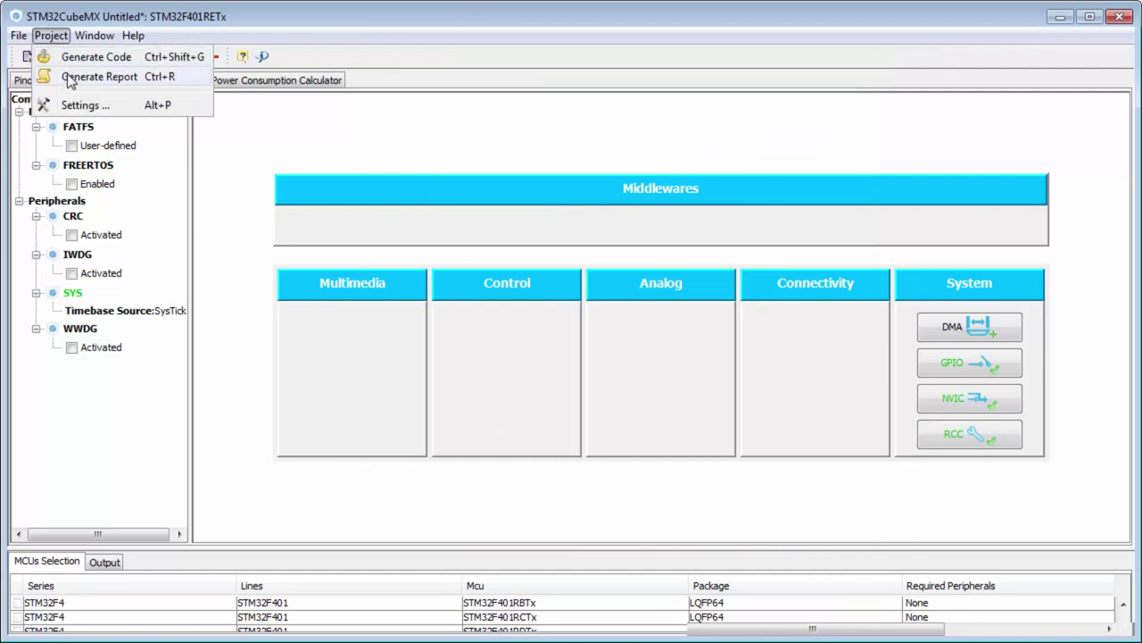
click(71, 104)
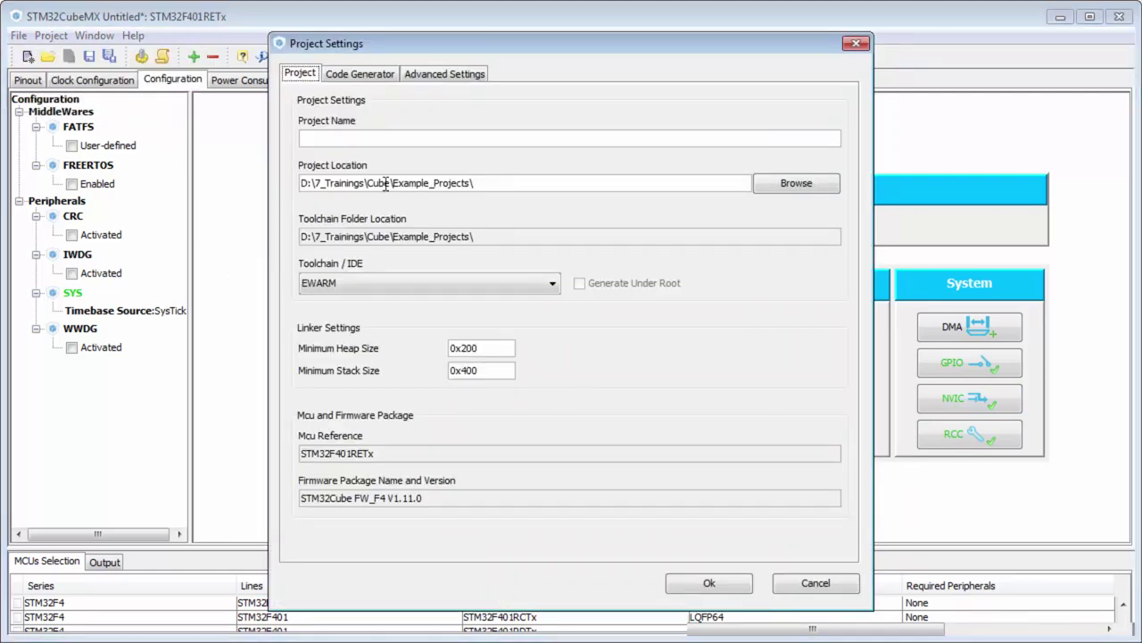
click(383, 283)
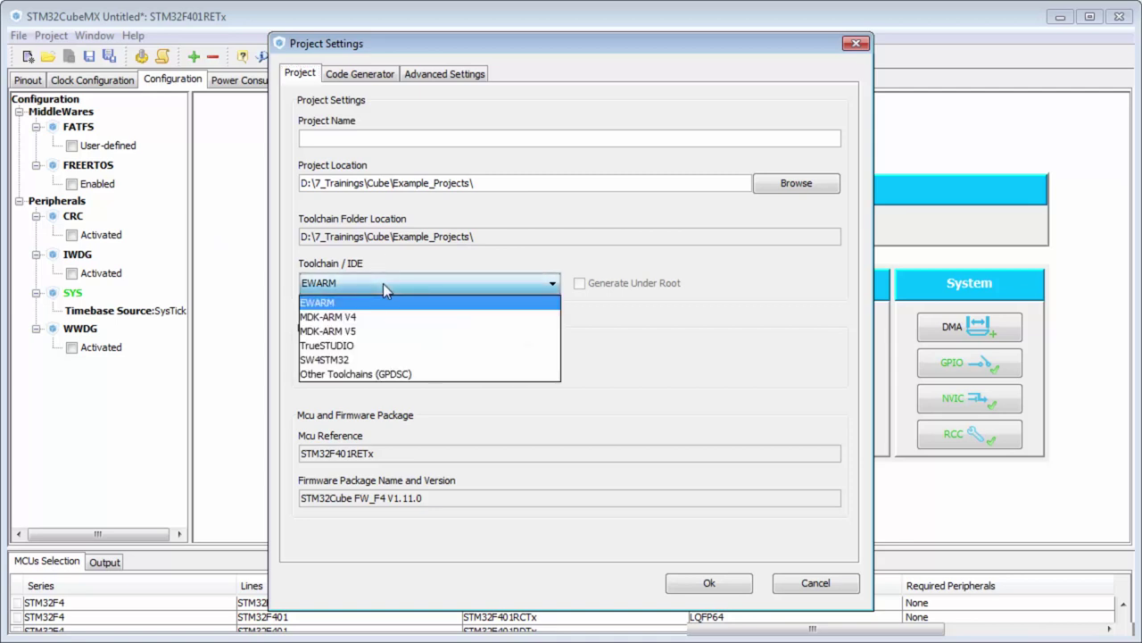
click(333, 360)
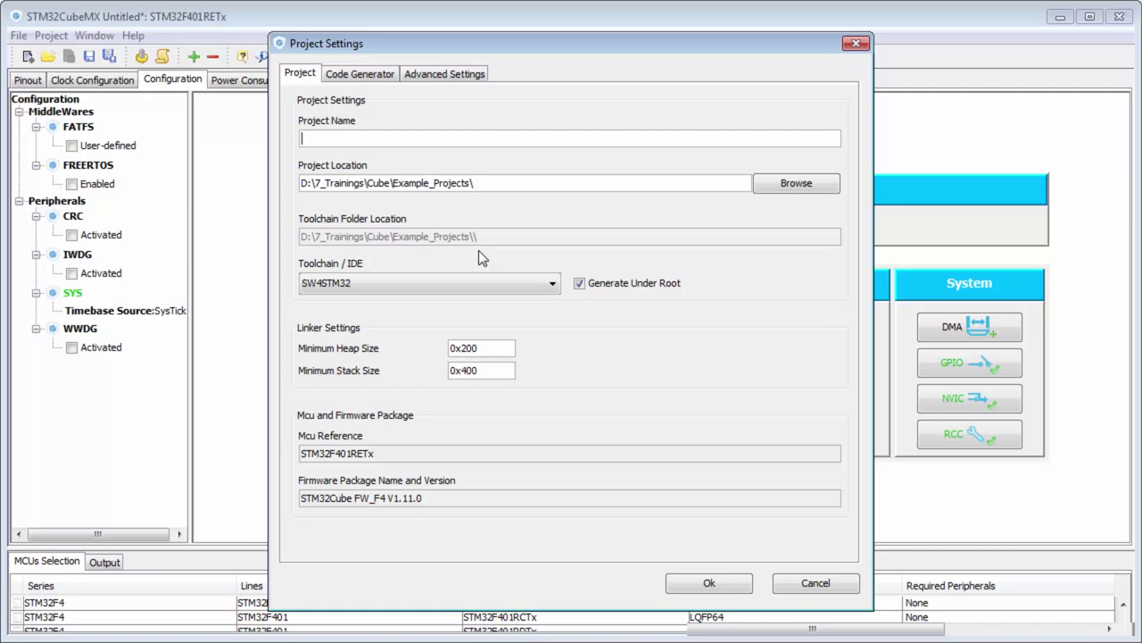
text(EXTI1)
click(684, 583)
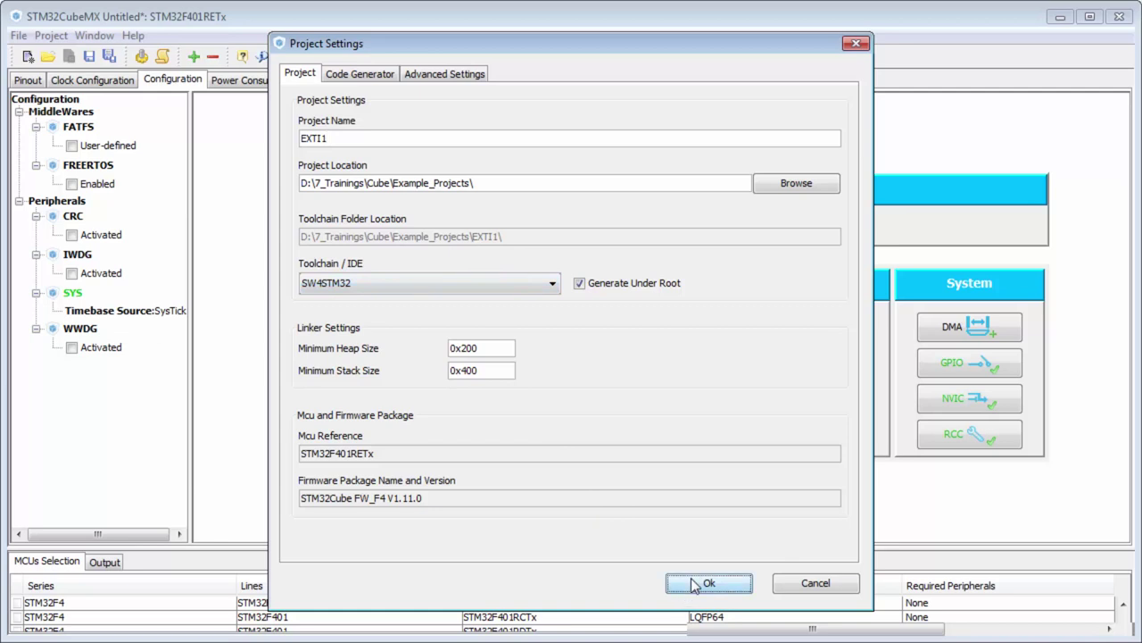
- Generate the initialization code for the EXTI1 project and dismiss the completion message
click(141, 57)
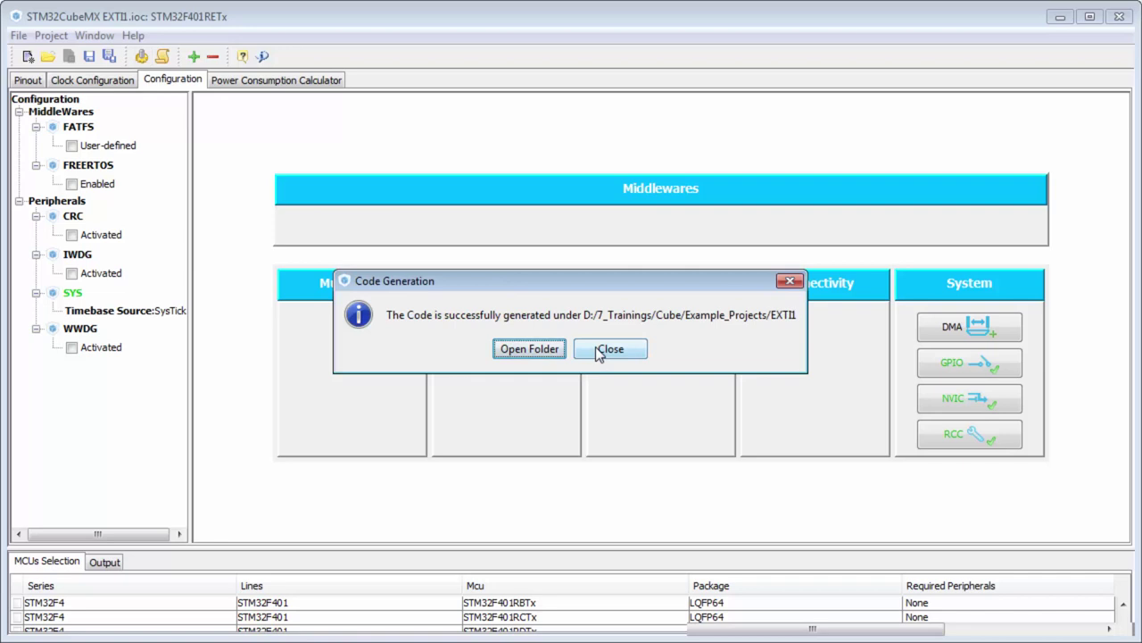
click(599, 350)
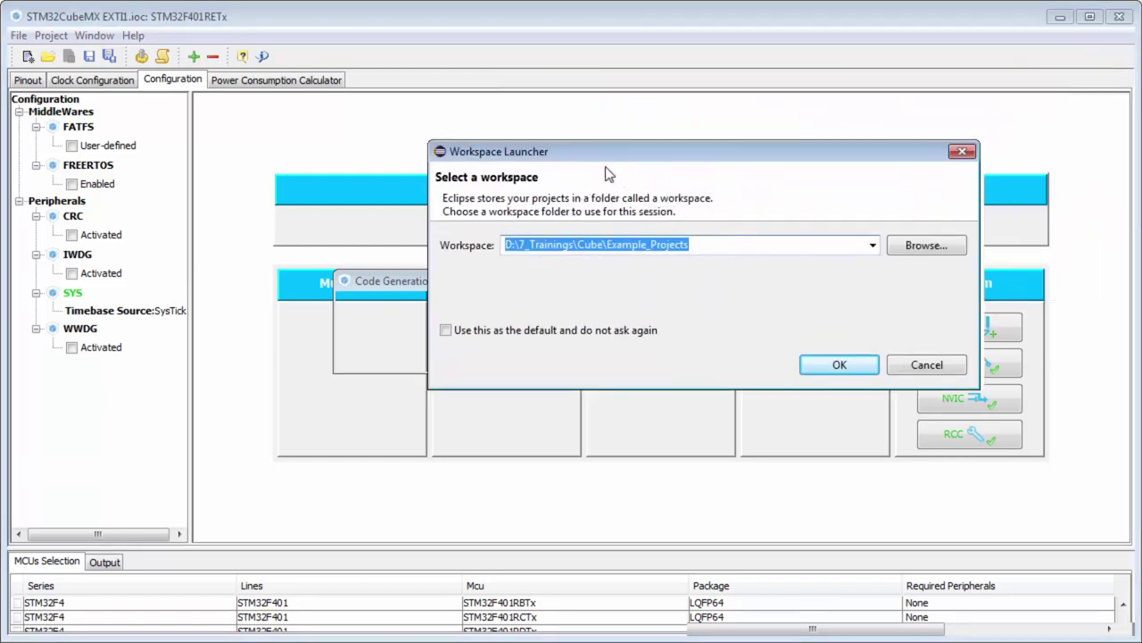
- Open the Eclipse workspace D:\7_Trainings\Cube\Example_Projects and move its window fully into view
click(594, 284)
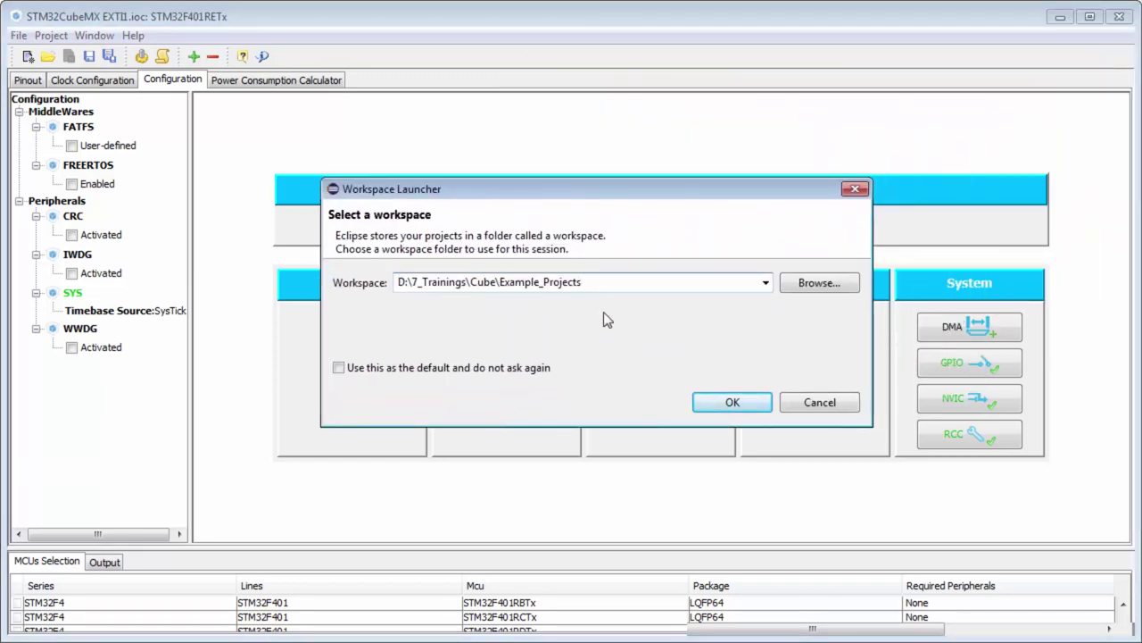
click(724, 403)
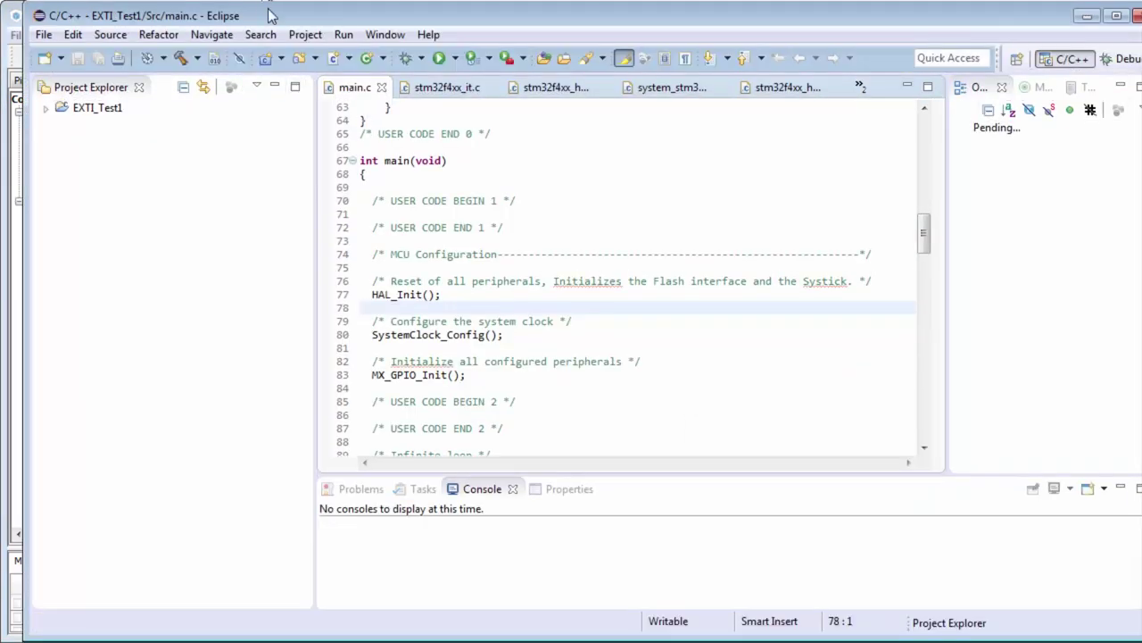
drag(275, 18, 249, 18)
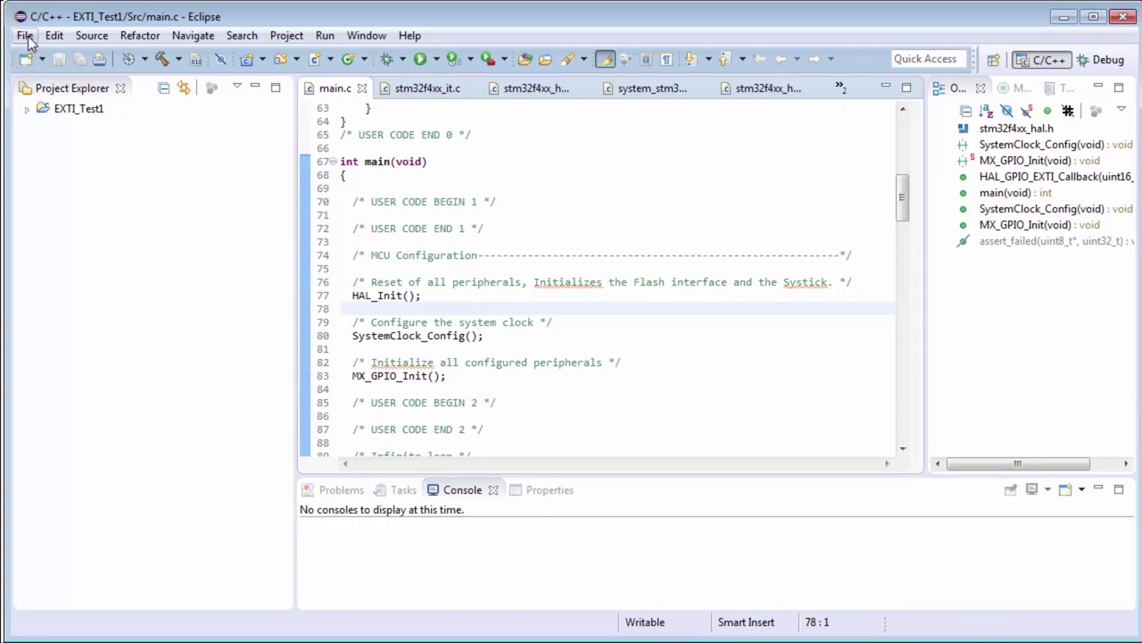
- Remove the EXTI_Test1 project from the workspace, keeping its contents on disk
click(76, 111)
right_click(76, 114)
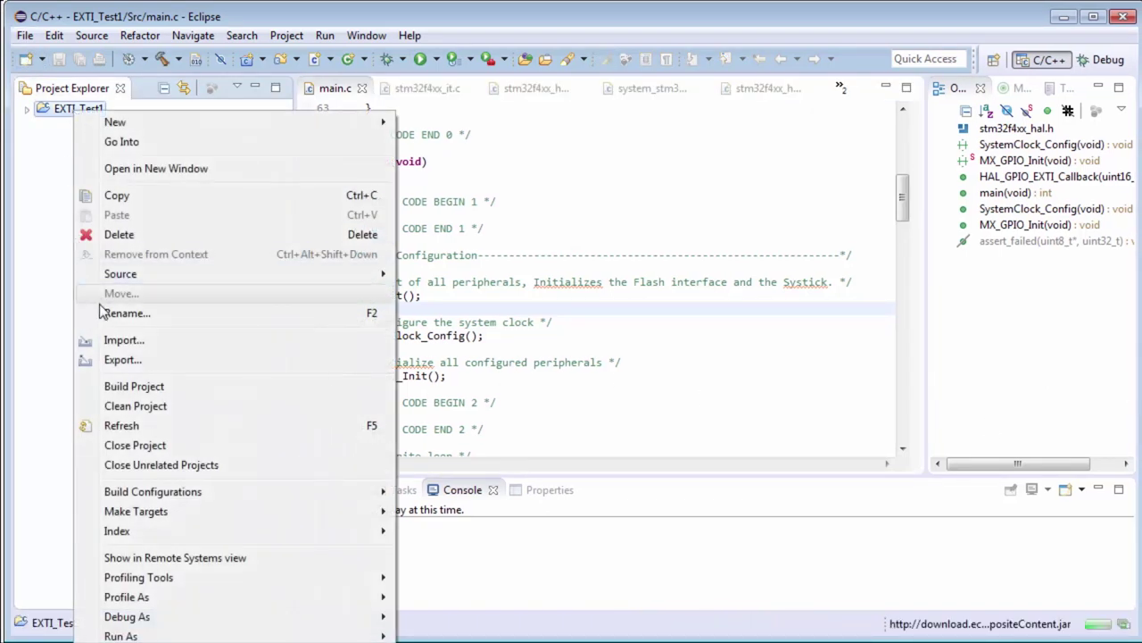
click(134, 240)
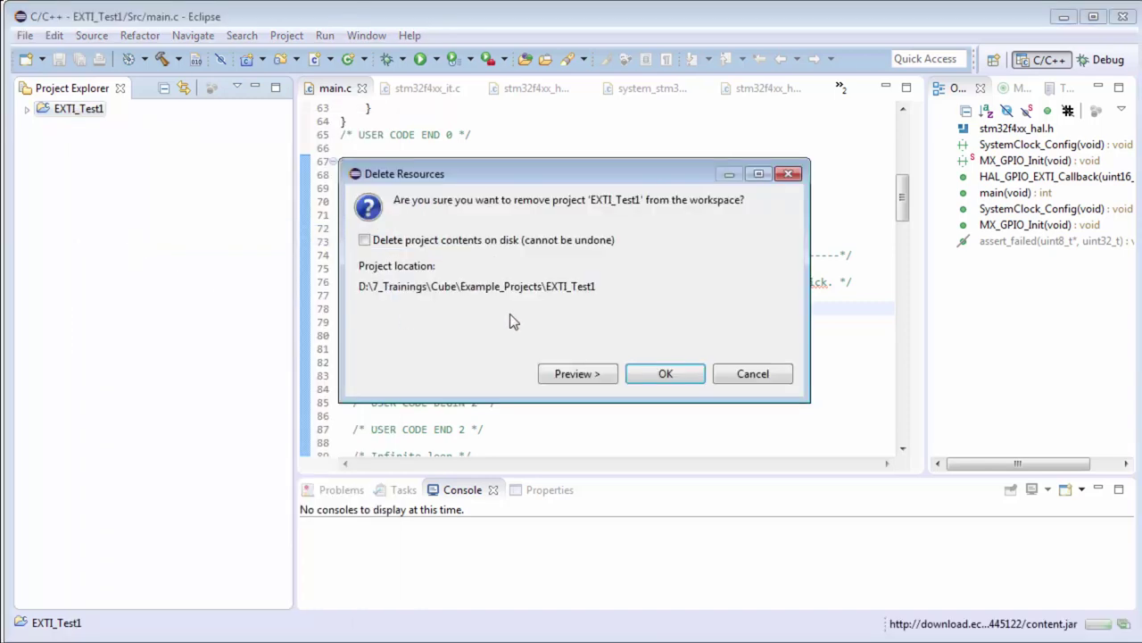
click(665, 373)
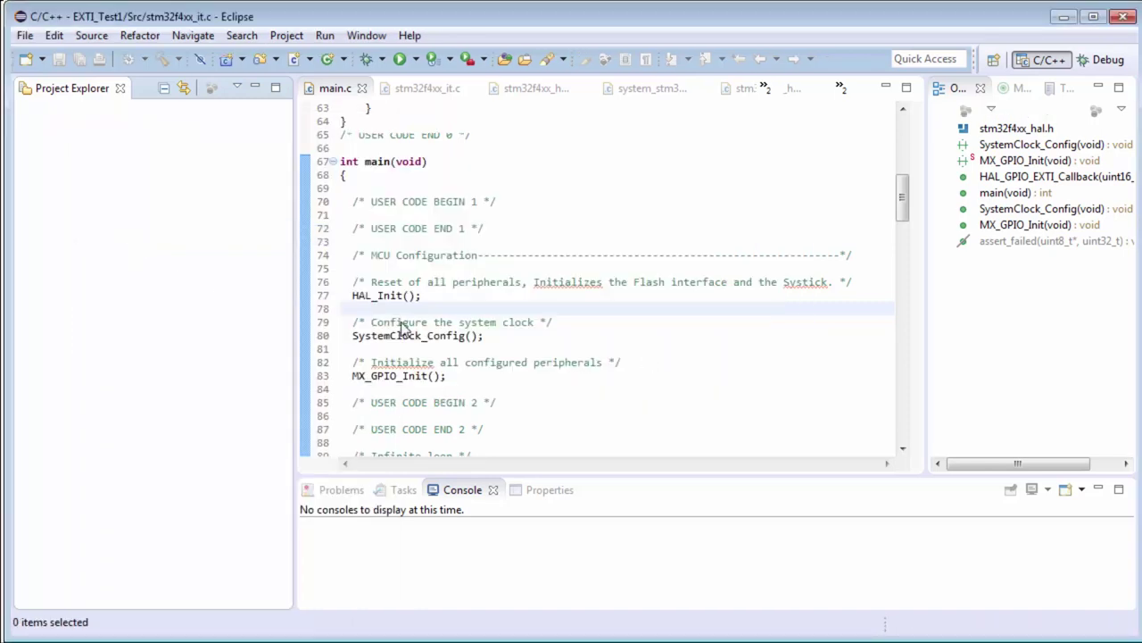
- Close all editor files left open from the removed EXTI_Test1 project
click(394, 88)
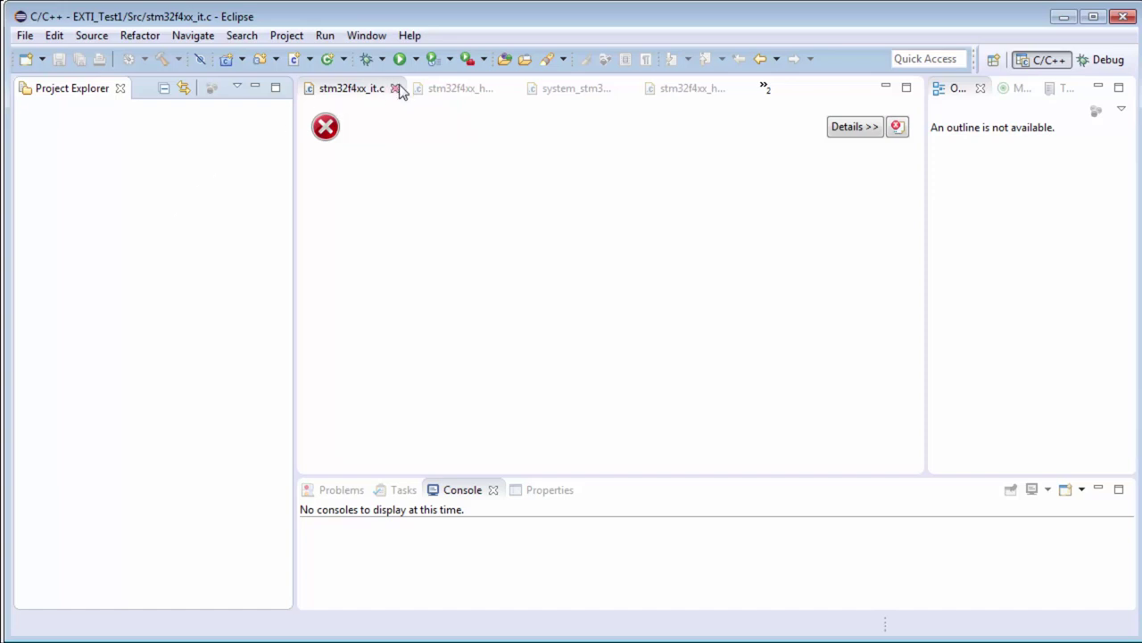
double_click(402, 92)
click(434, 95)
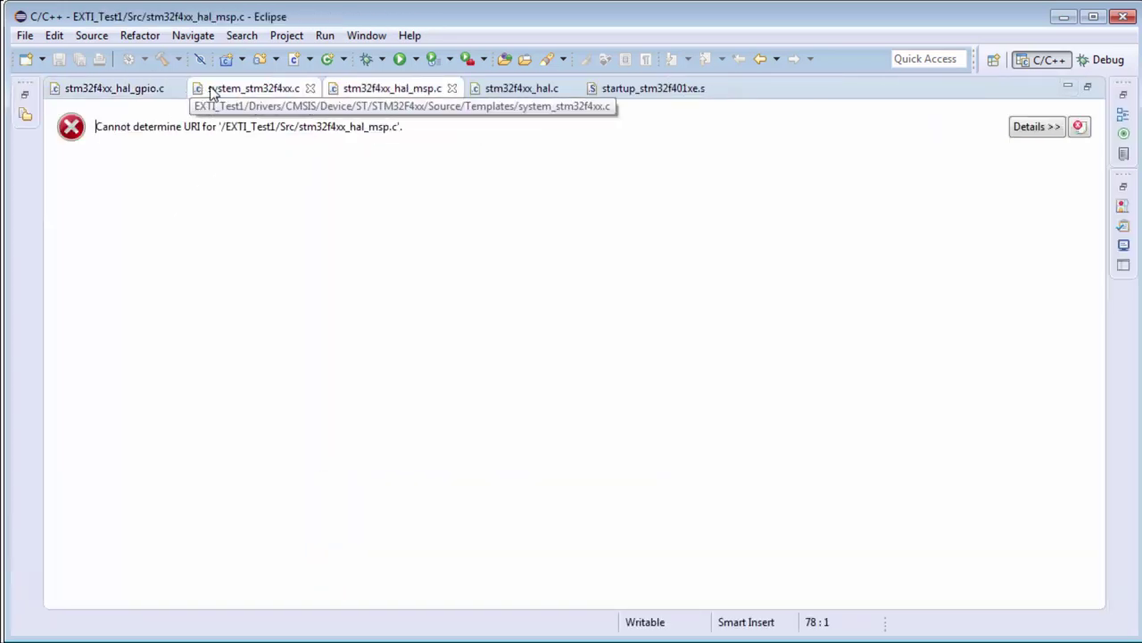
click(175, 88)
click(172, 88)
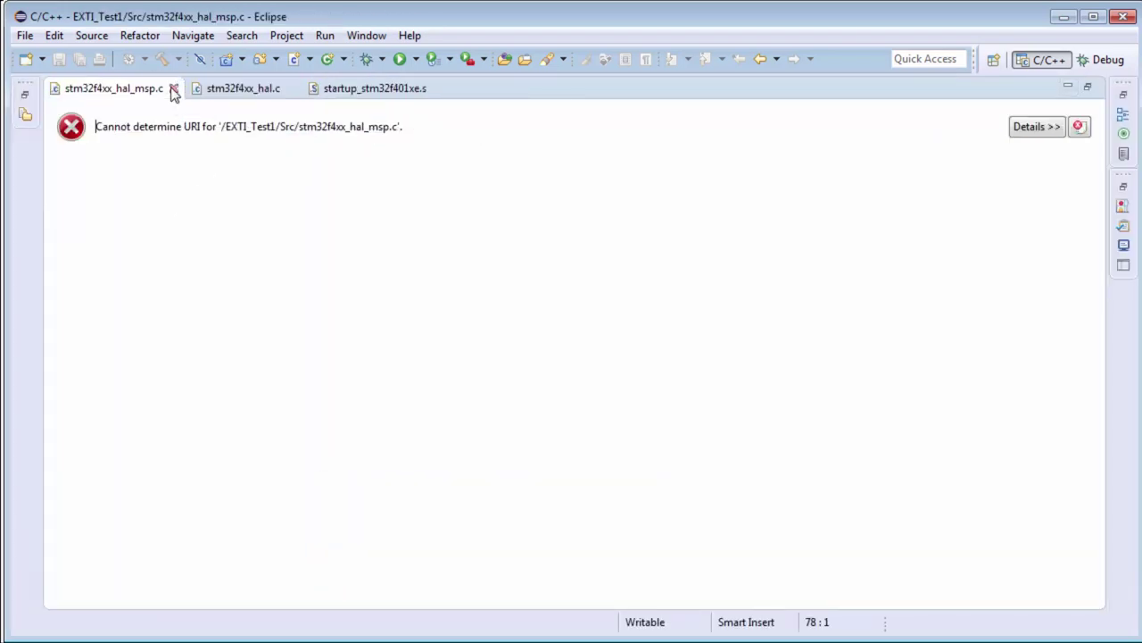
click(172, 88)
click(172, 90)
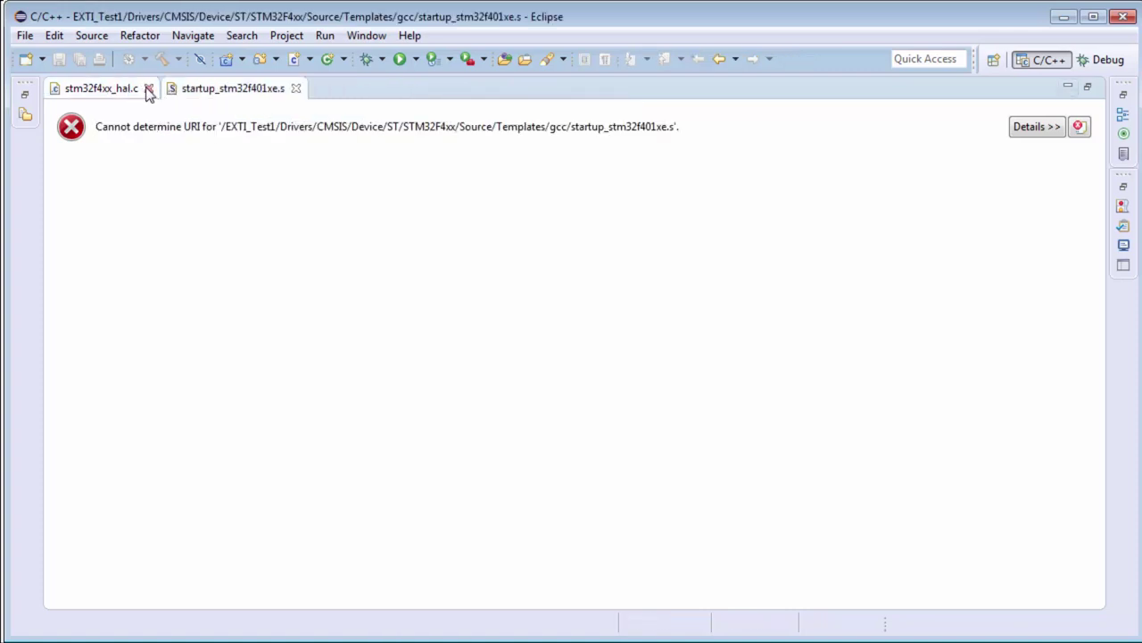
click(148, 88)
click(179, 90)
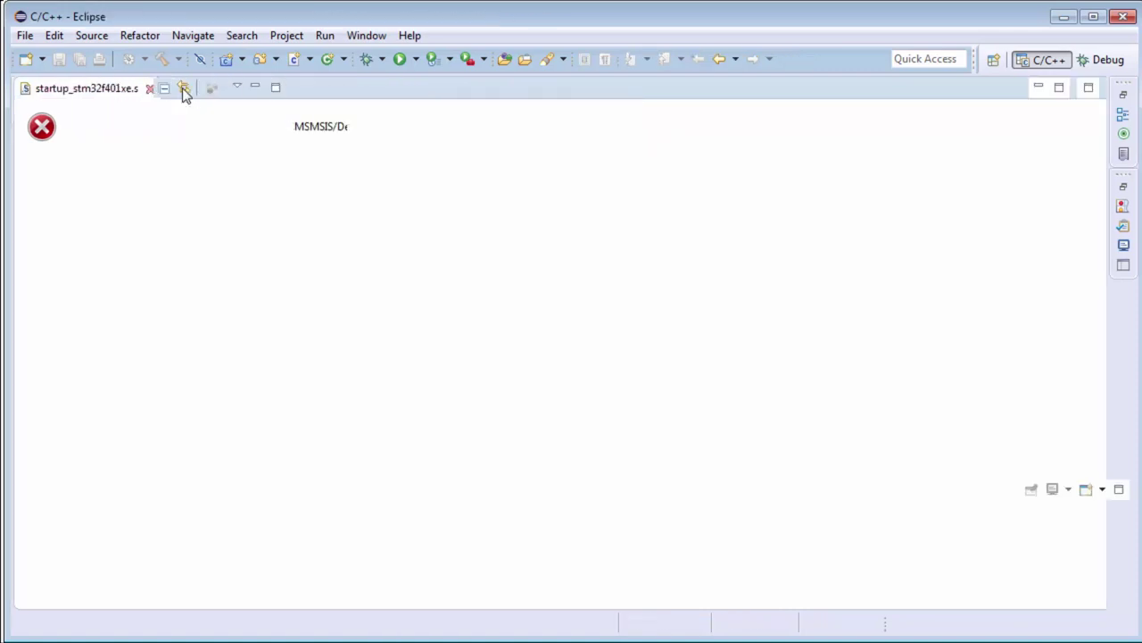
- Start an import with Existing Projects into Workspace as the import source
click(24, 36)
click(84, 391)
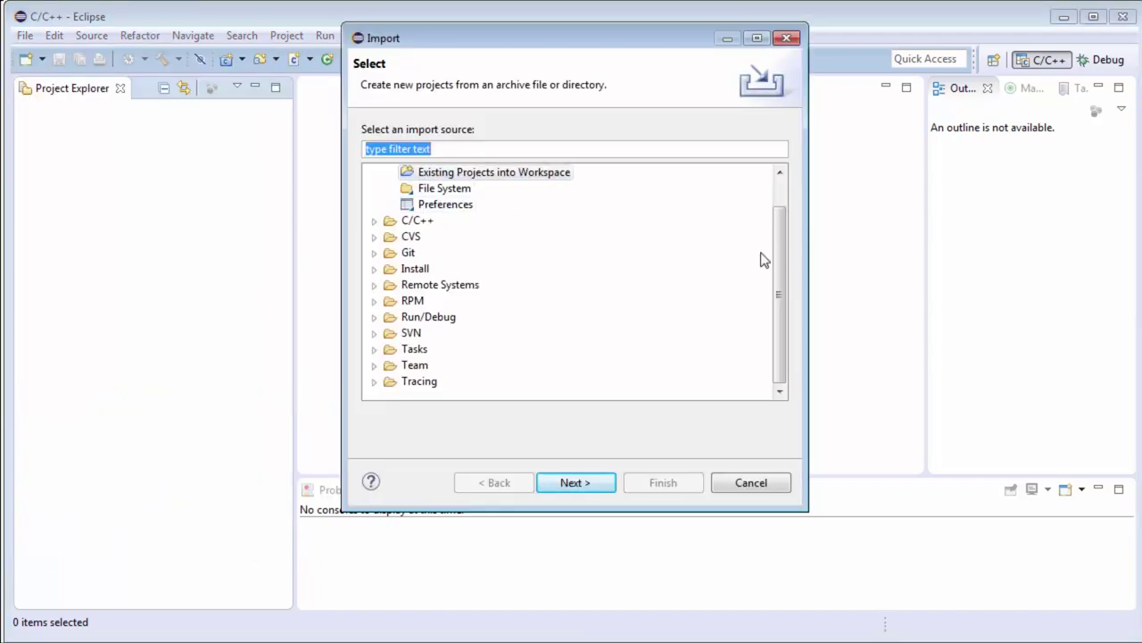
scroll(775, 263, up, 1)
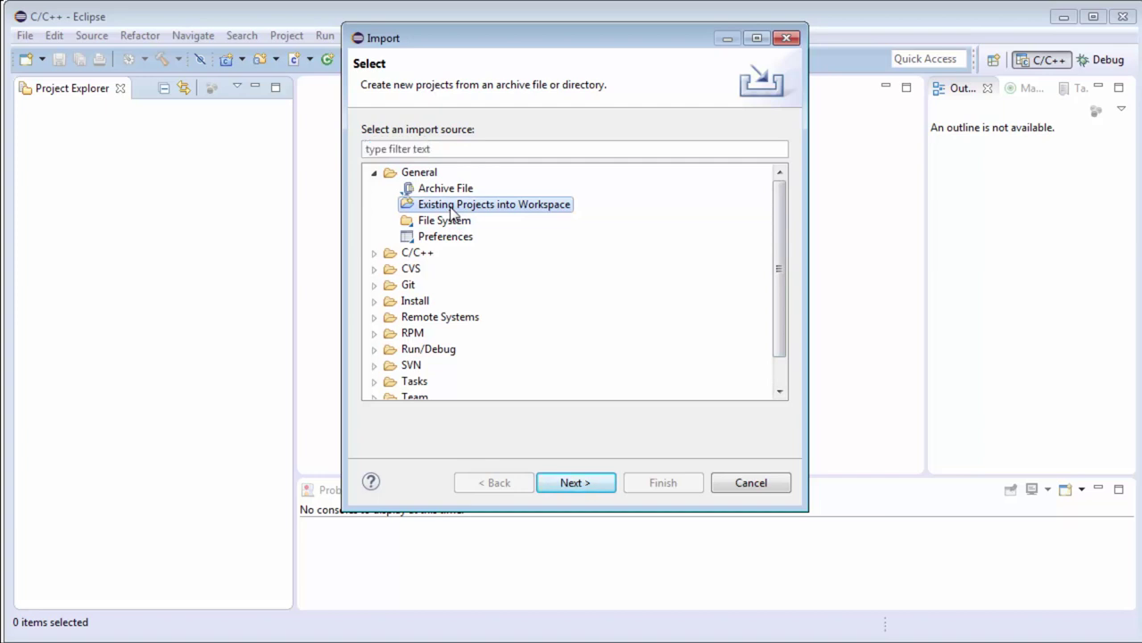
click(568, 482)
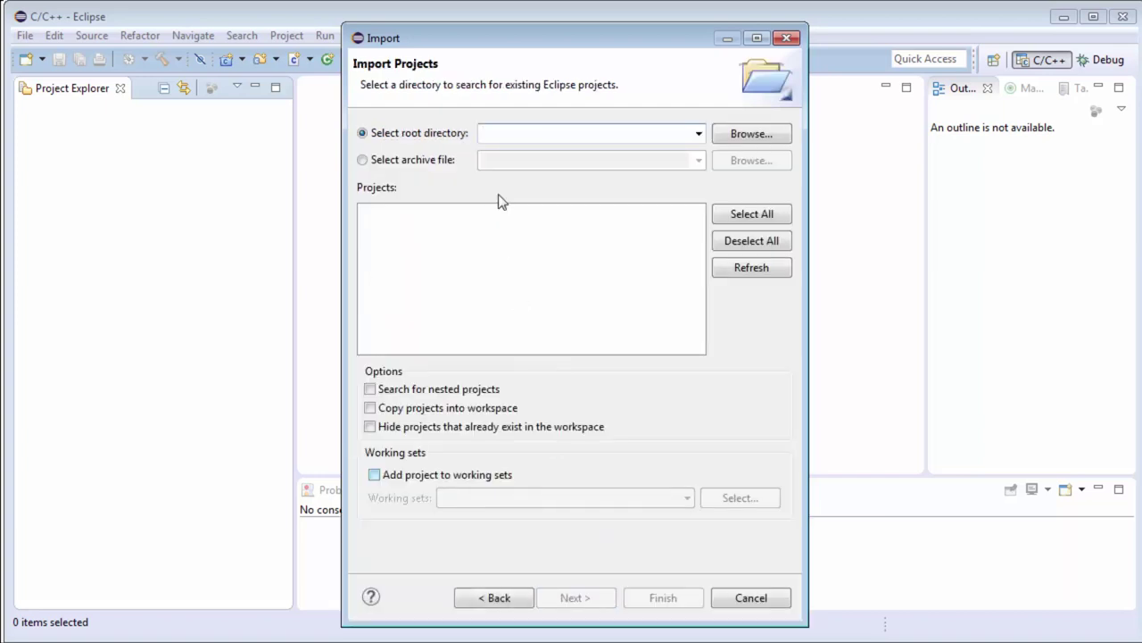
- Choose the EXTI1 folder inside Example_Projects as the root directory and import the EXTI1 project
click(739, 134)
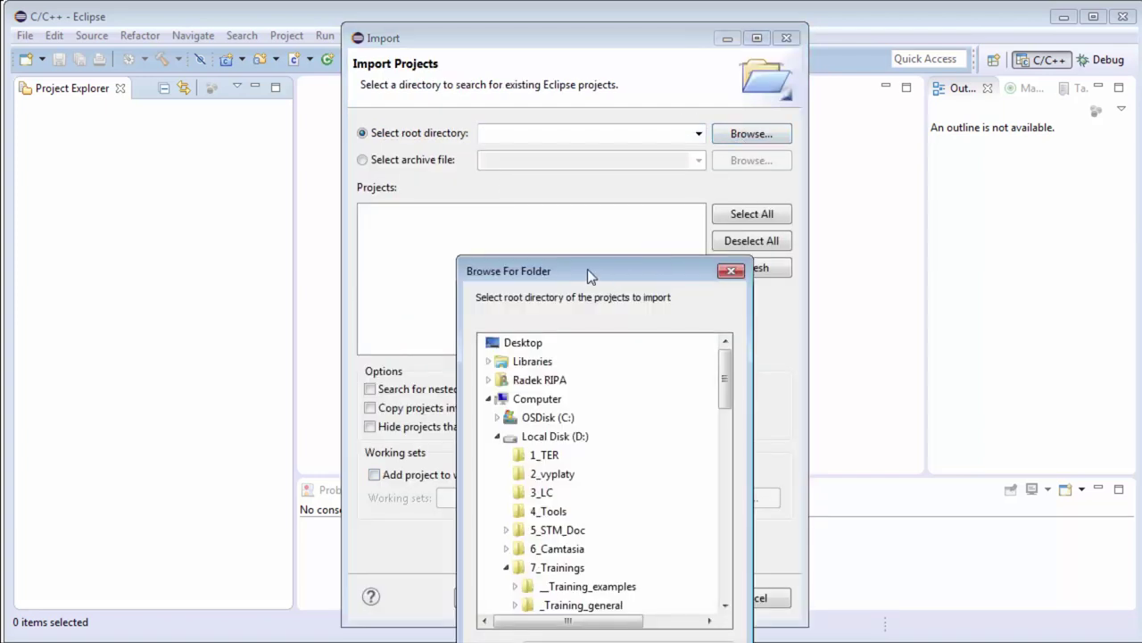
drag(587, 268, 538, 147)
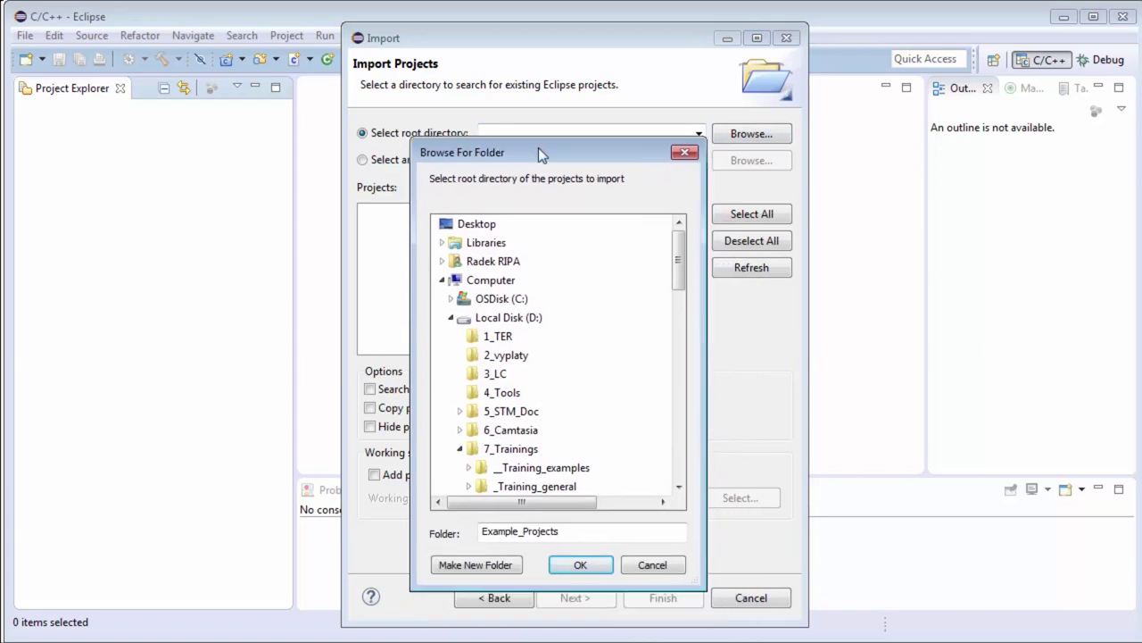
click(677, 483)
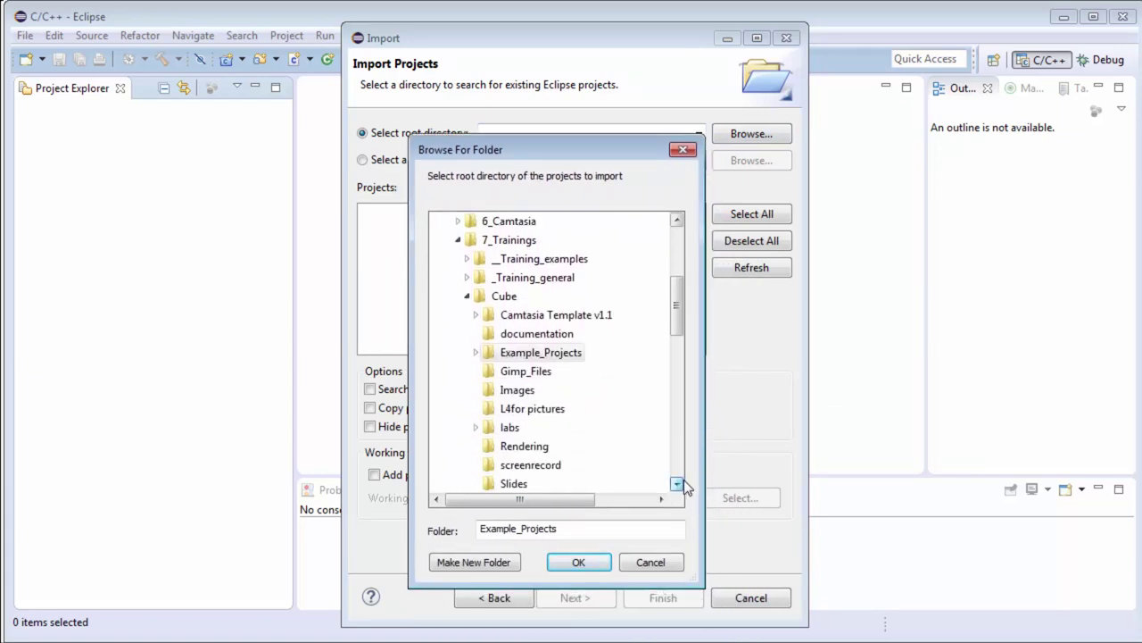
click(677, 484)
click(677, 484)
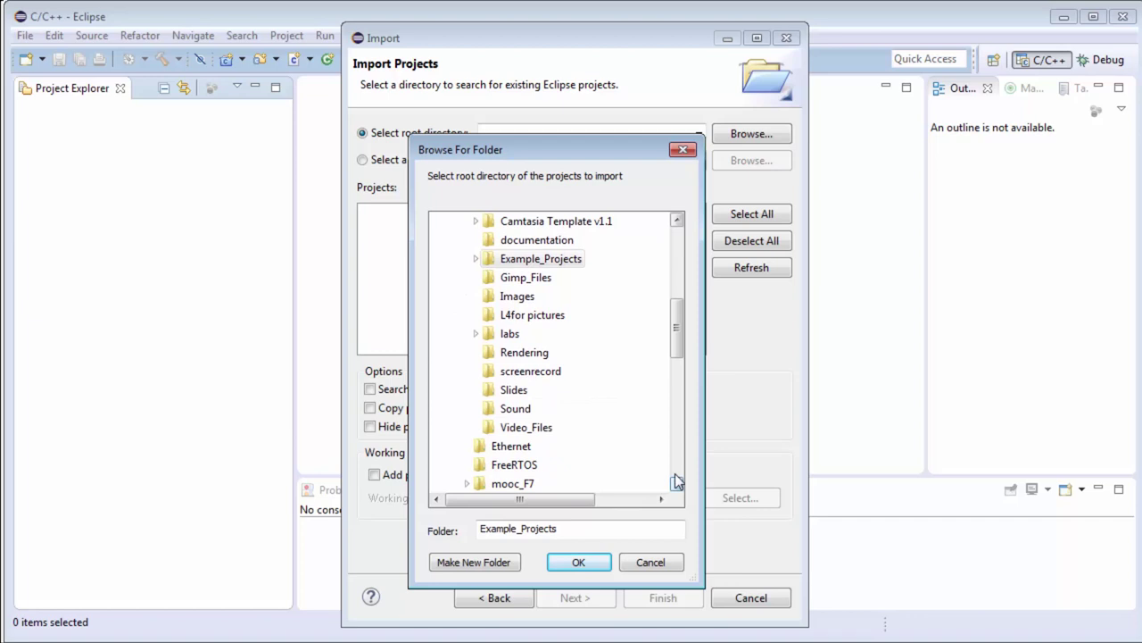
double_click(504, 261)
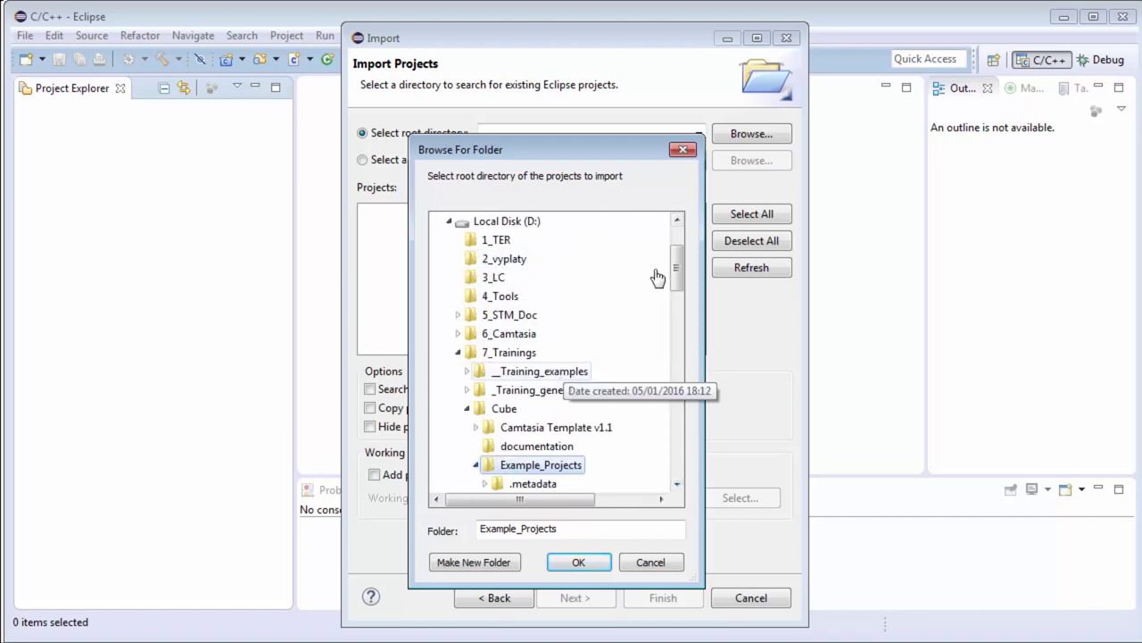
drag(676, 261, 677, 306)
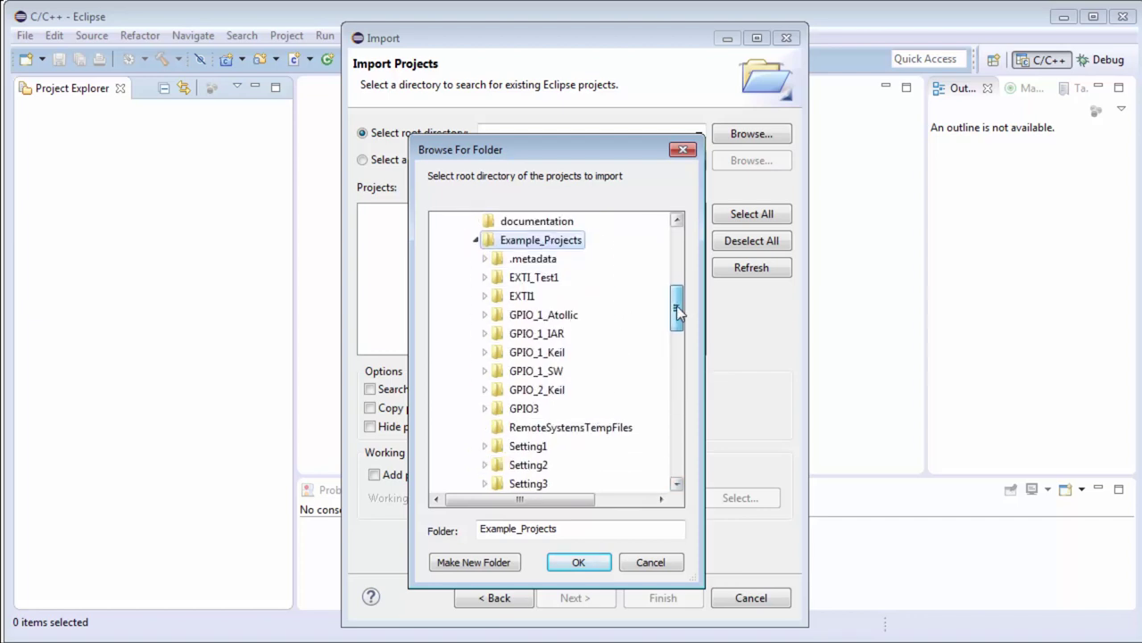
click(522, 295)
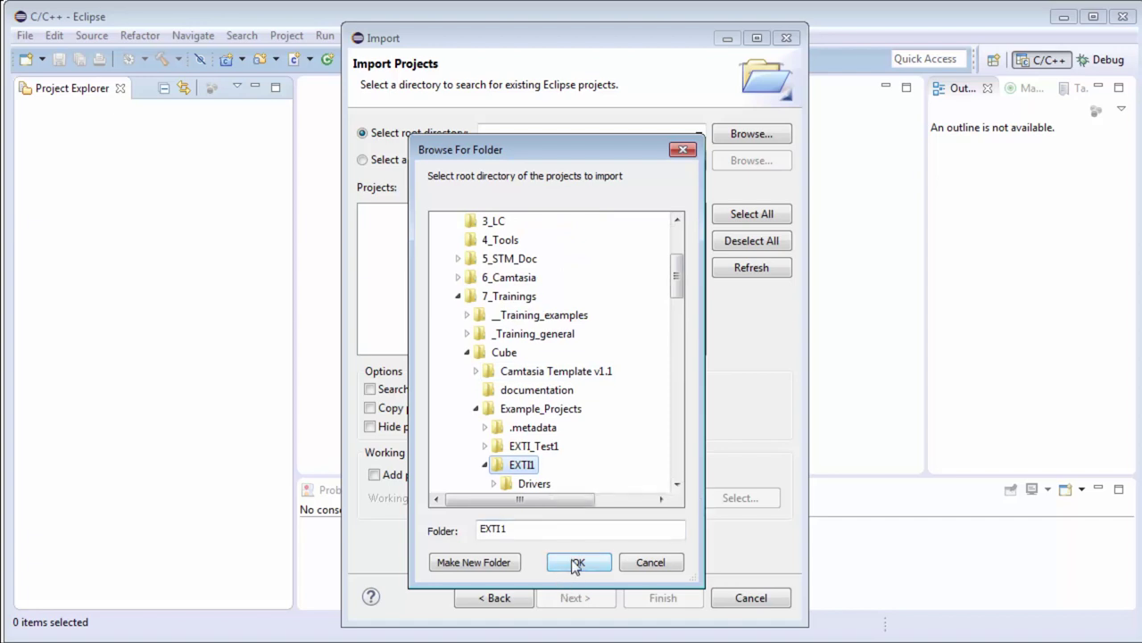
click(578, 562)
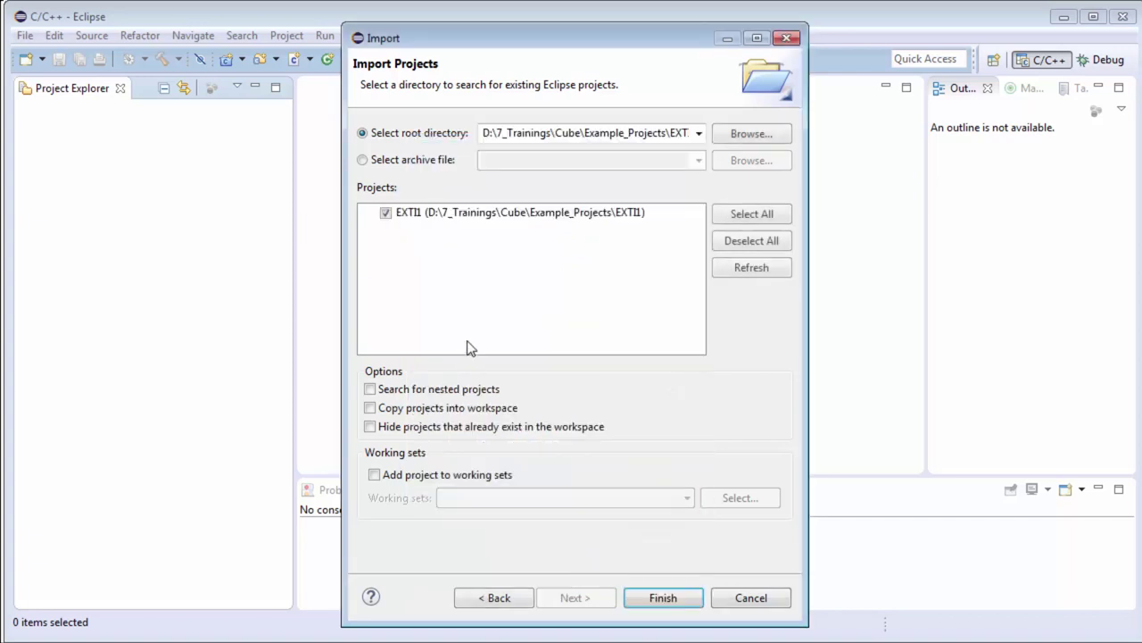
click(663, 598)
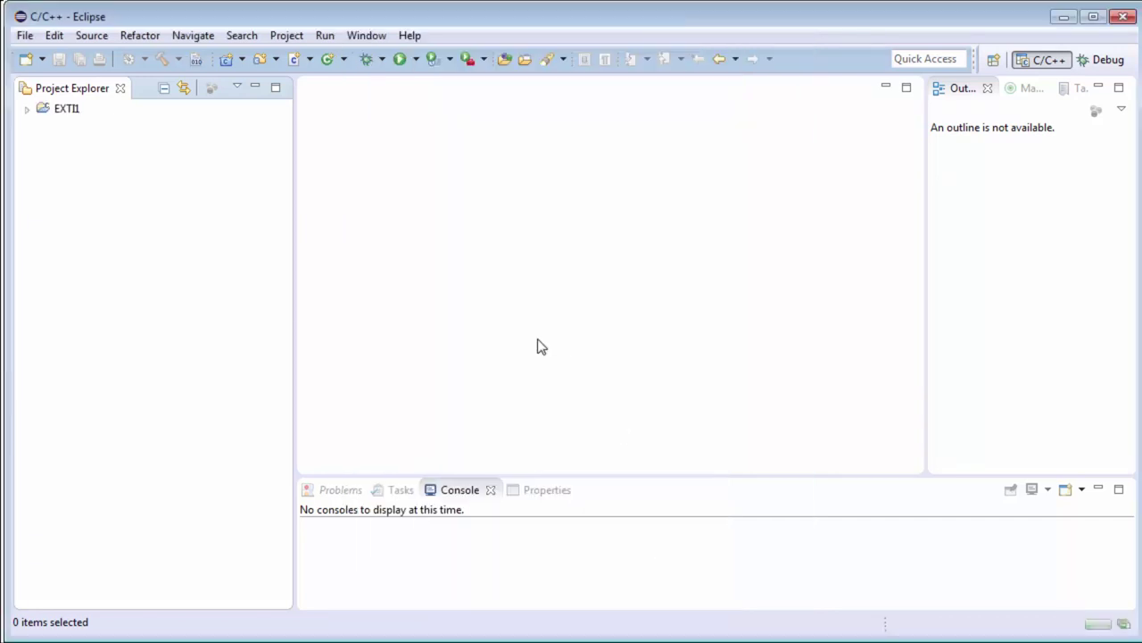
- Expand the EXTI1 project and its Src folder and open main.c
click(27, 109)
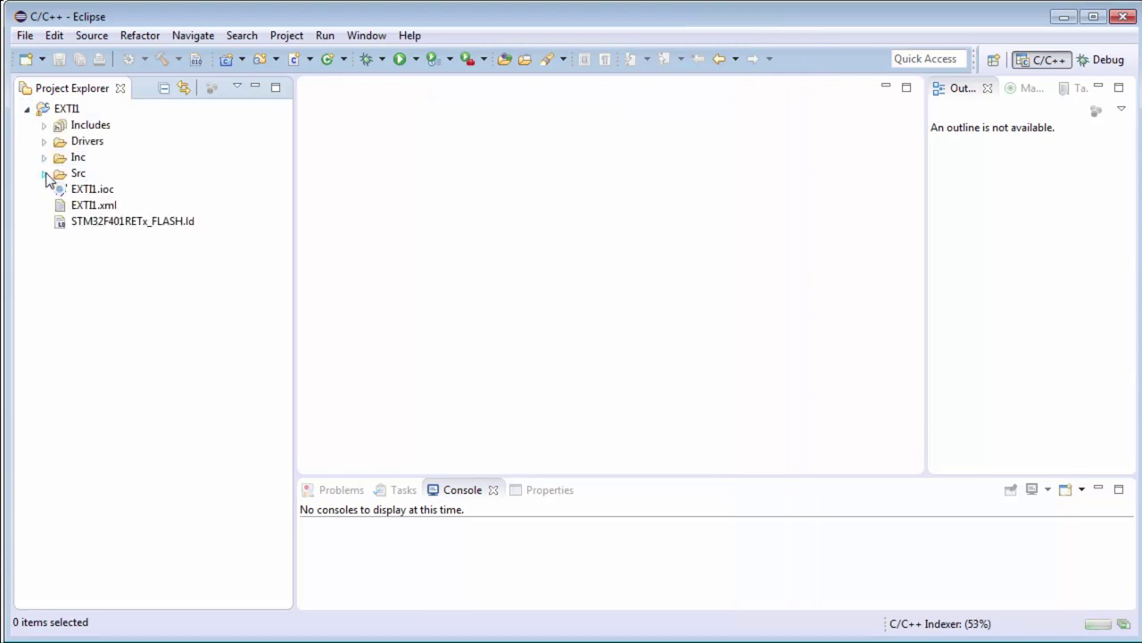
click(45, 175)
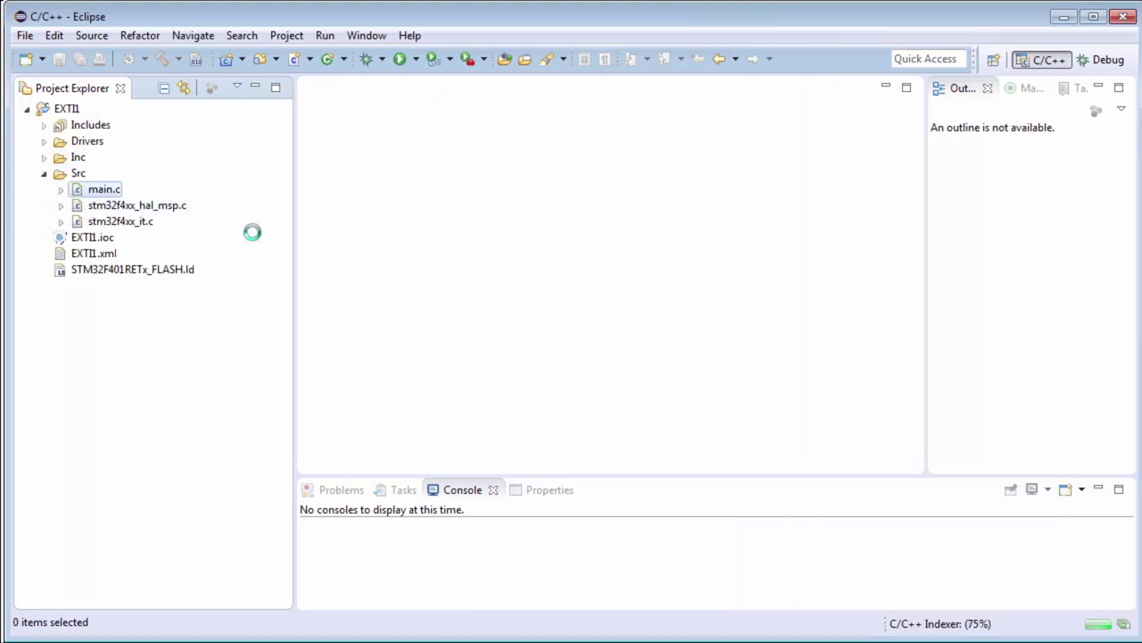
click(437, 281)
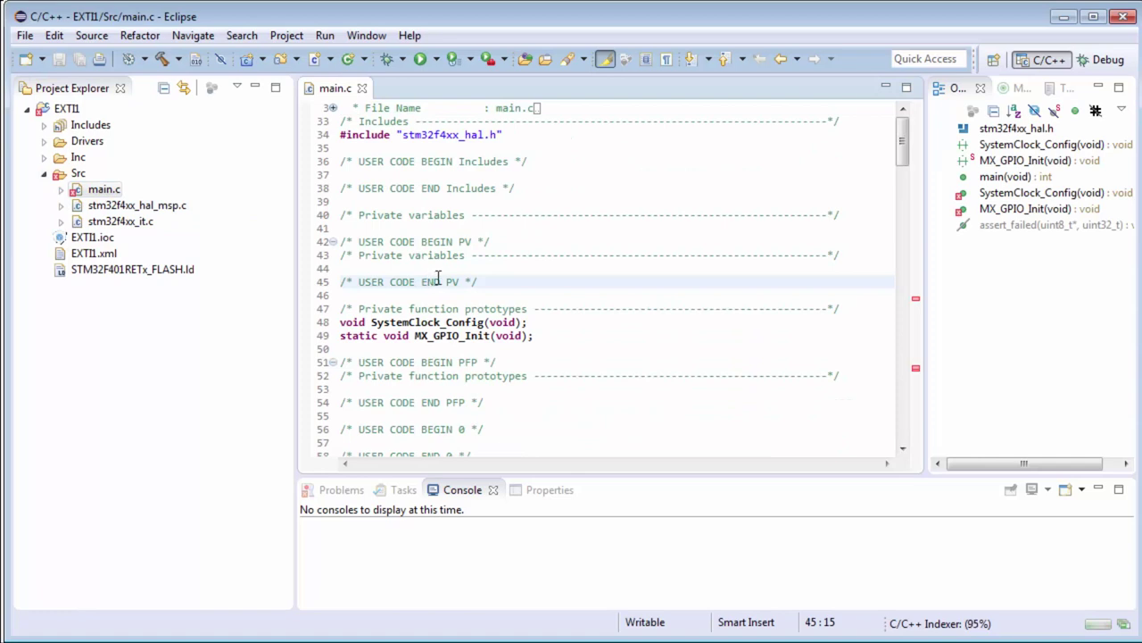
- Examine the HAL_Init and SystemClock_Config initialization calls in the main function of main.c
scroll(438, 279, down, 5)
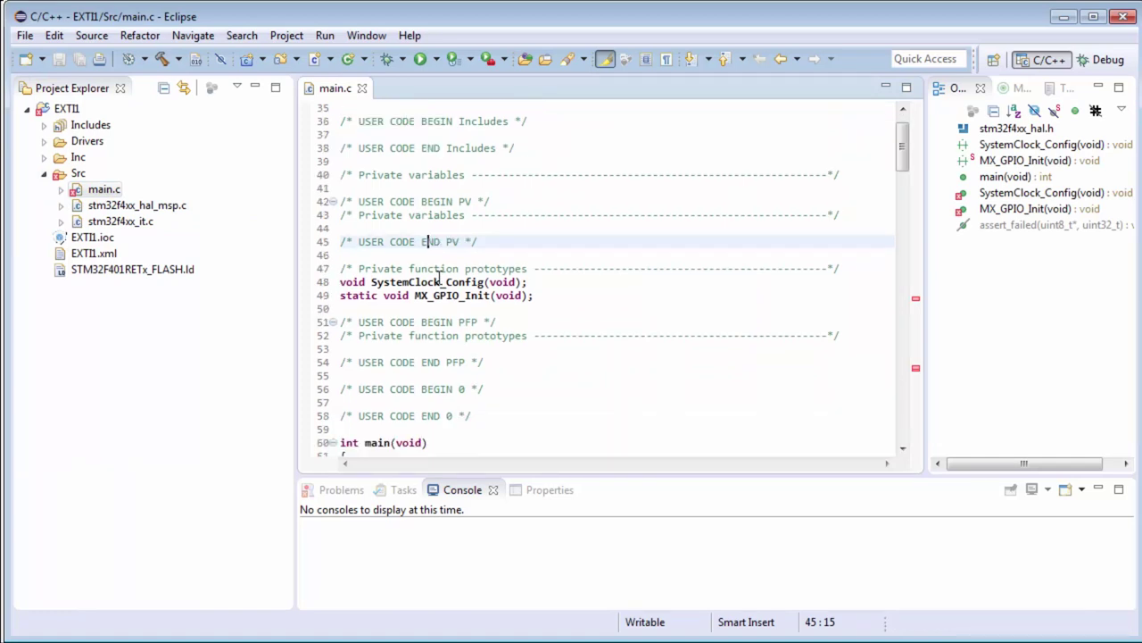
scroll(438, 280, down, 6)
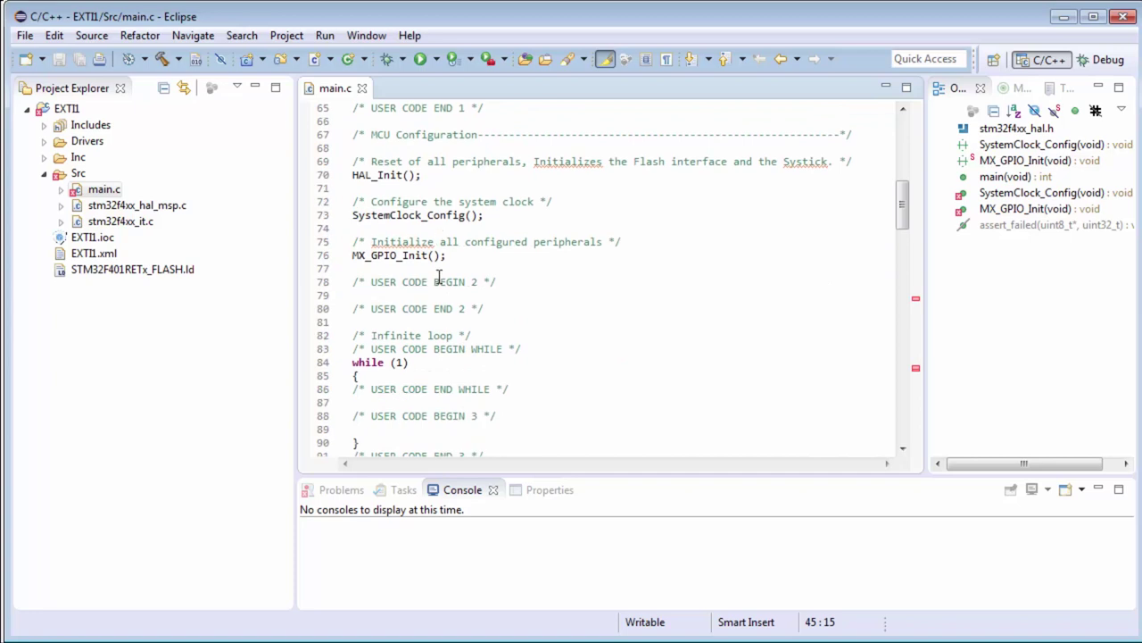
click(435, 163)
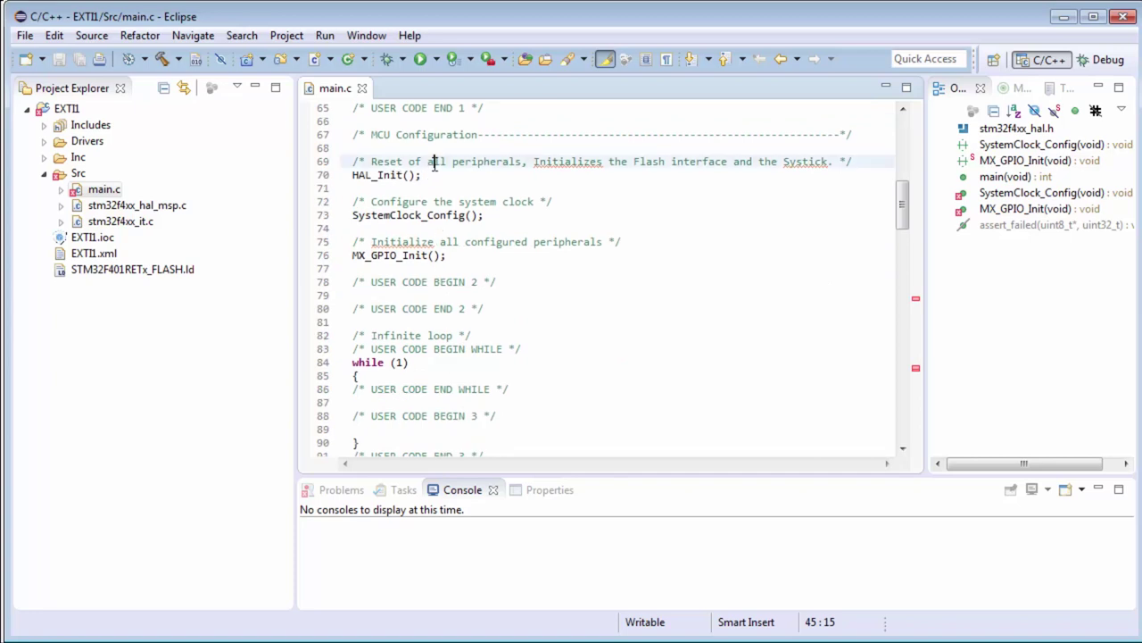
drag(438, 179, 353, 175)
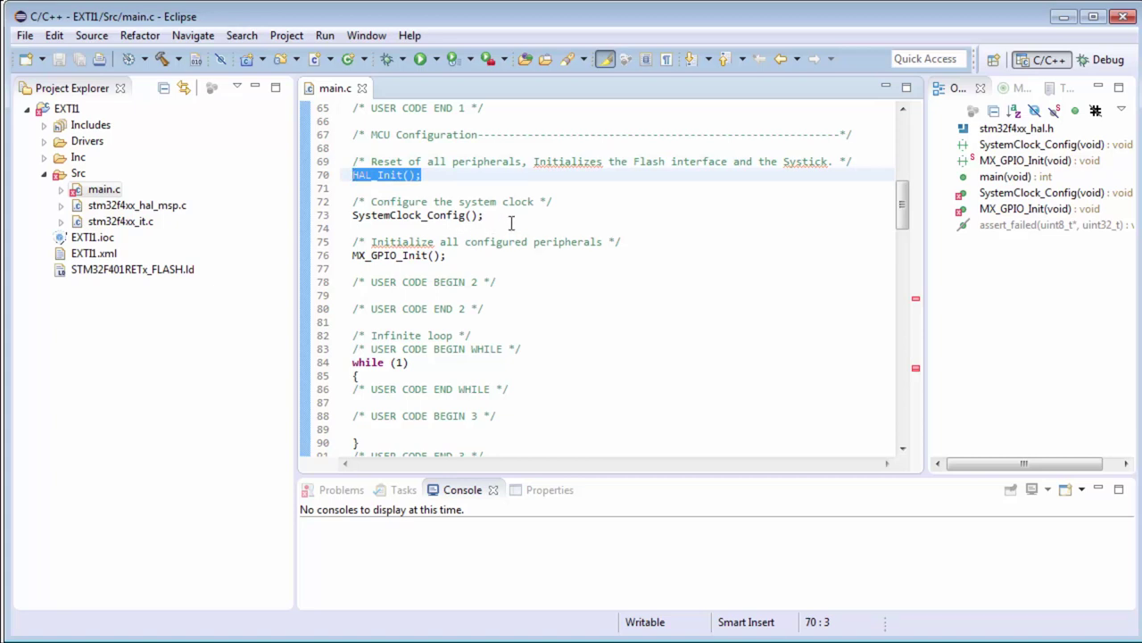
drag(509, 221, 316, 202)
click(550, 230)
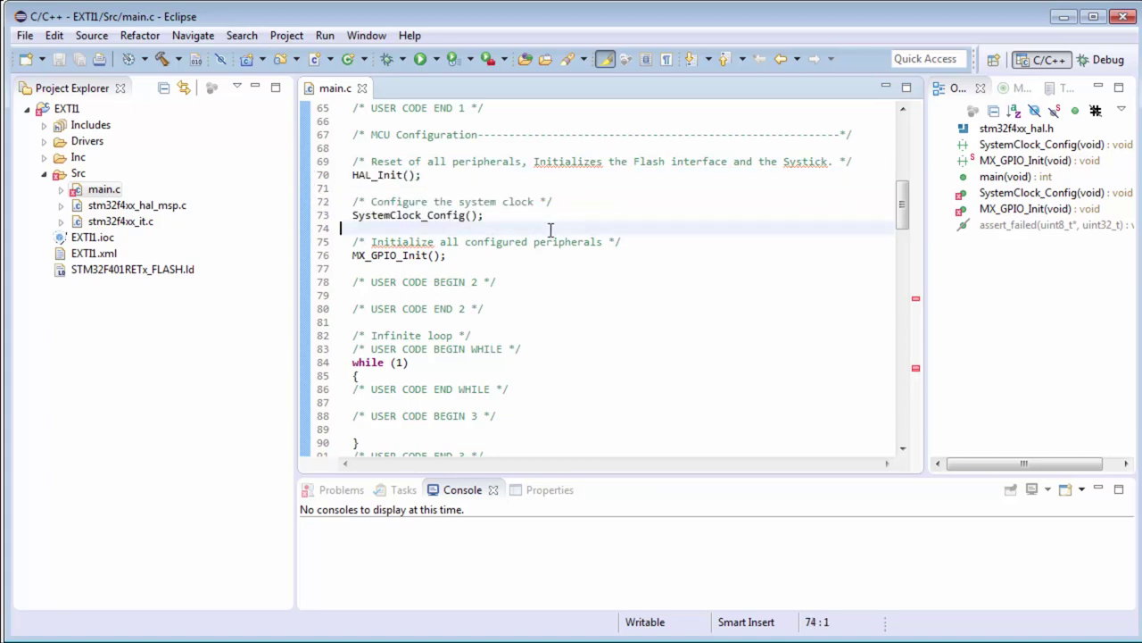
- Go from the MX_GPIO_Init call in the main function to the declaration of that function
double_click(370, 255)
scroll(526, 249, down, 1)
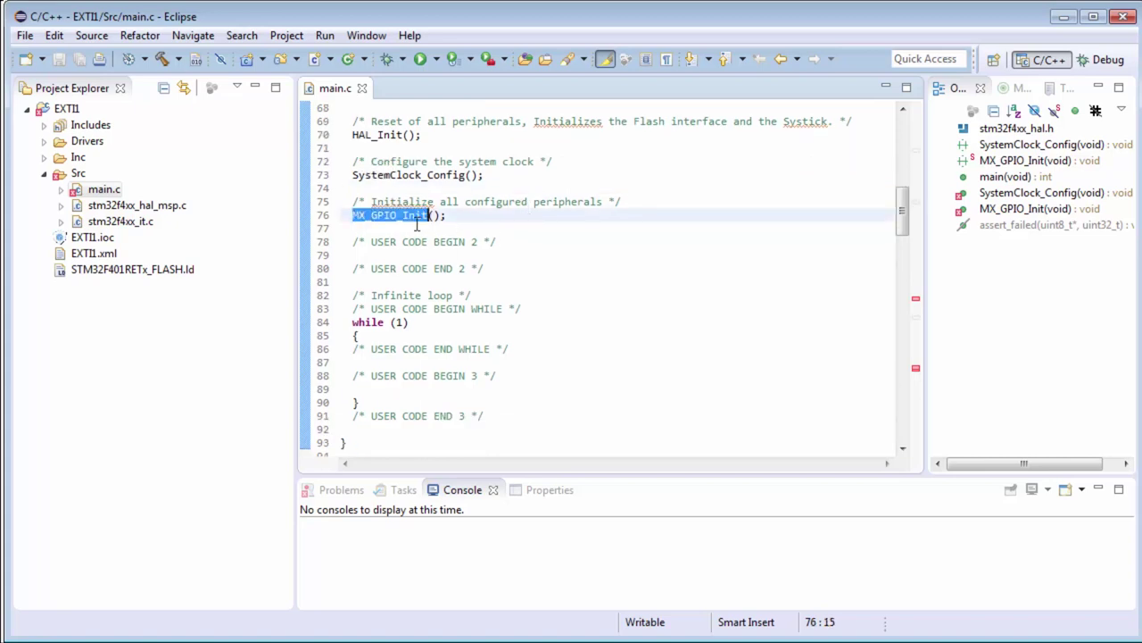
right_click(408, 217)
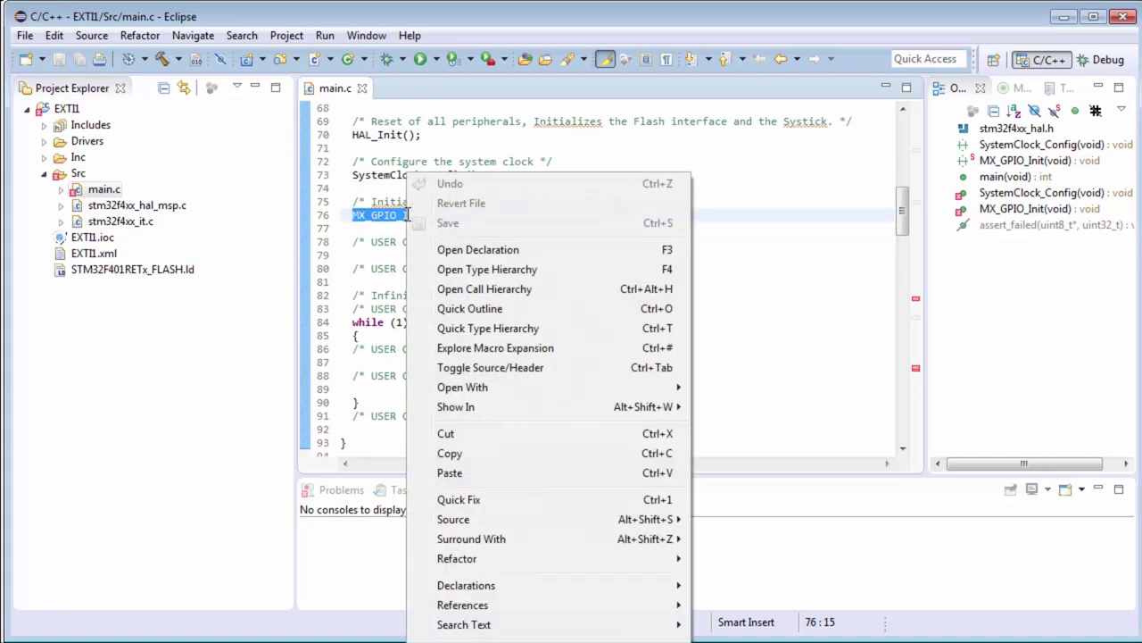
click(473, 249)
- Examine the port clock enabling, the PC13 and PA5 pin configuration and the EXTI interrupt initialization in MX_GPIO_Init
scroll(576, 257, down, 2)
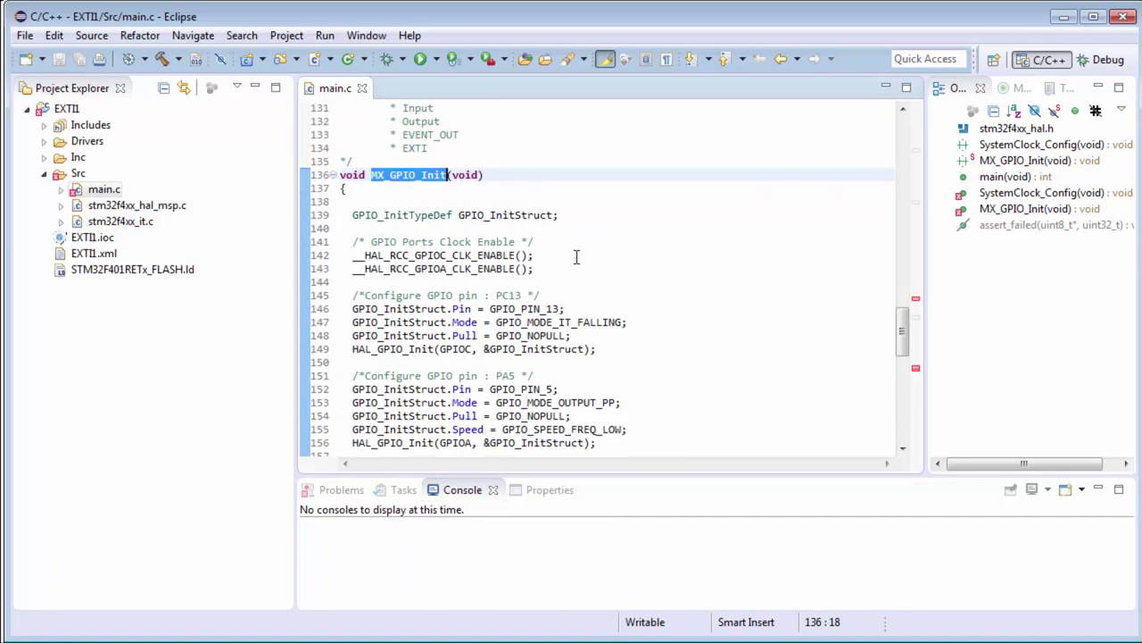
scroll(571, 256, down, 2)
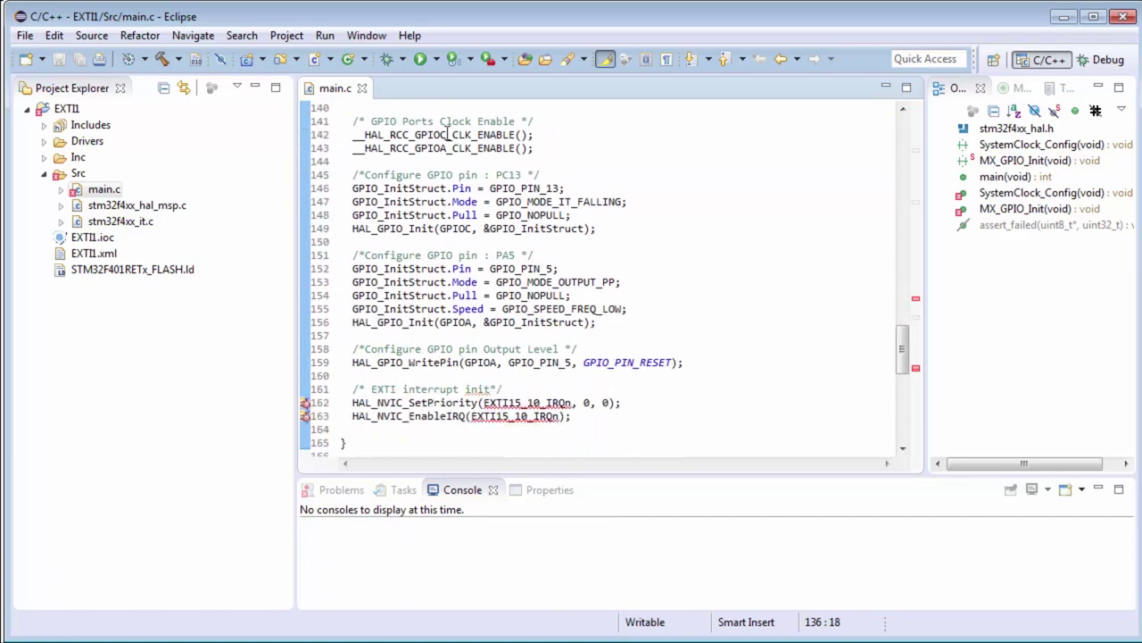
mouse_move(448, 134)
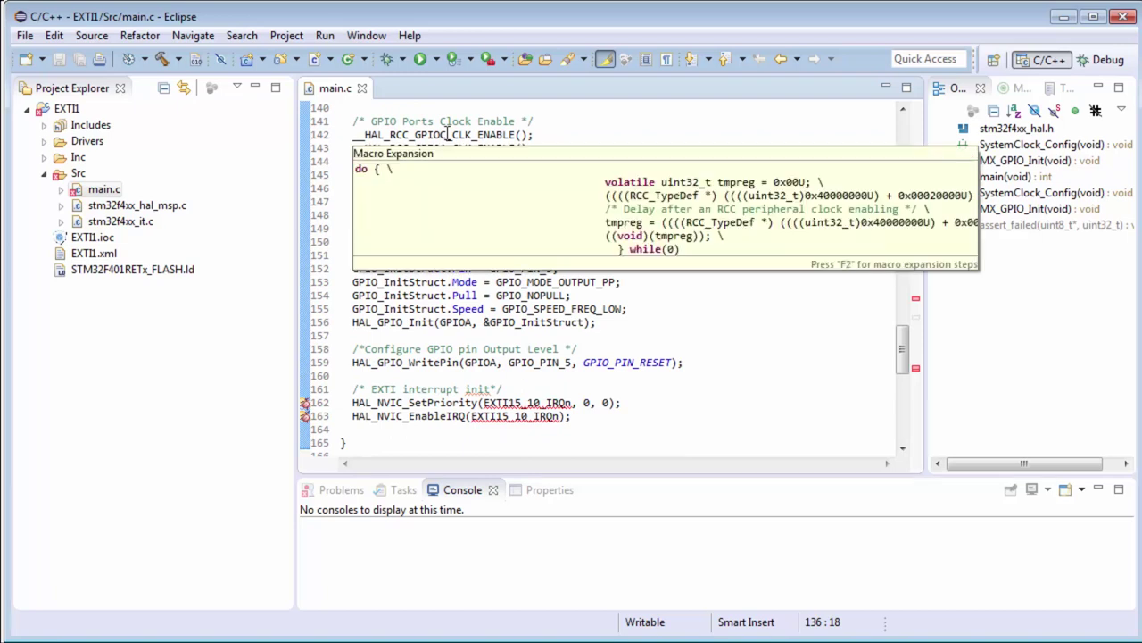
click(535, 124)
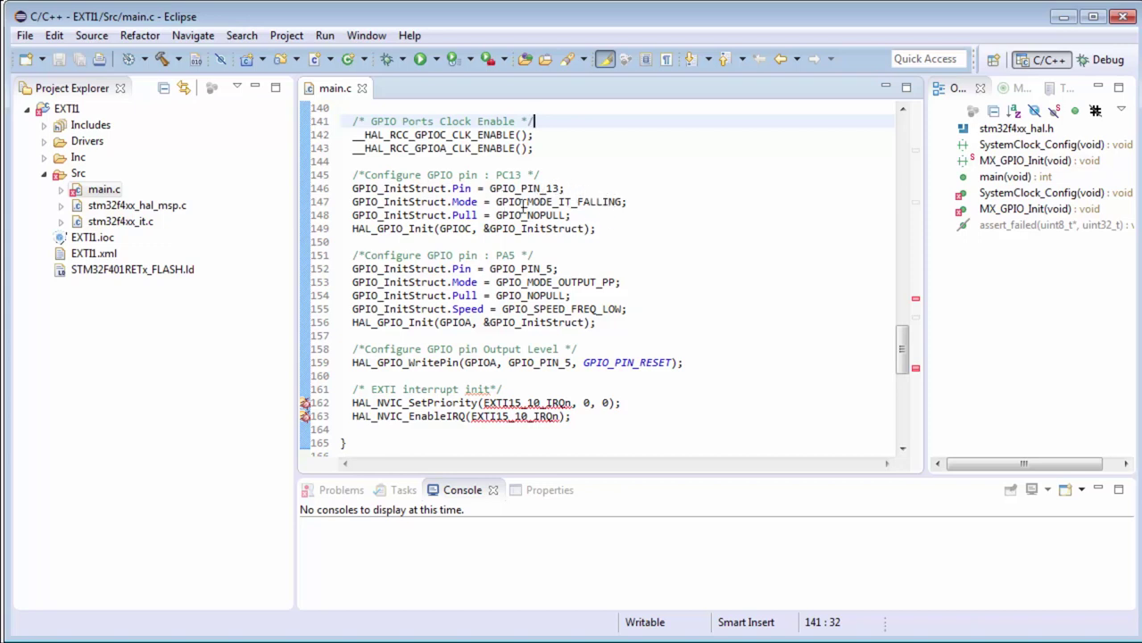
mouse_move(557, 201)
scroll(733, 222, down, 1)
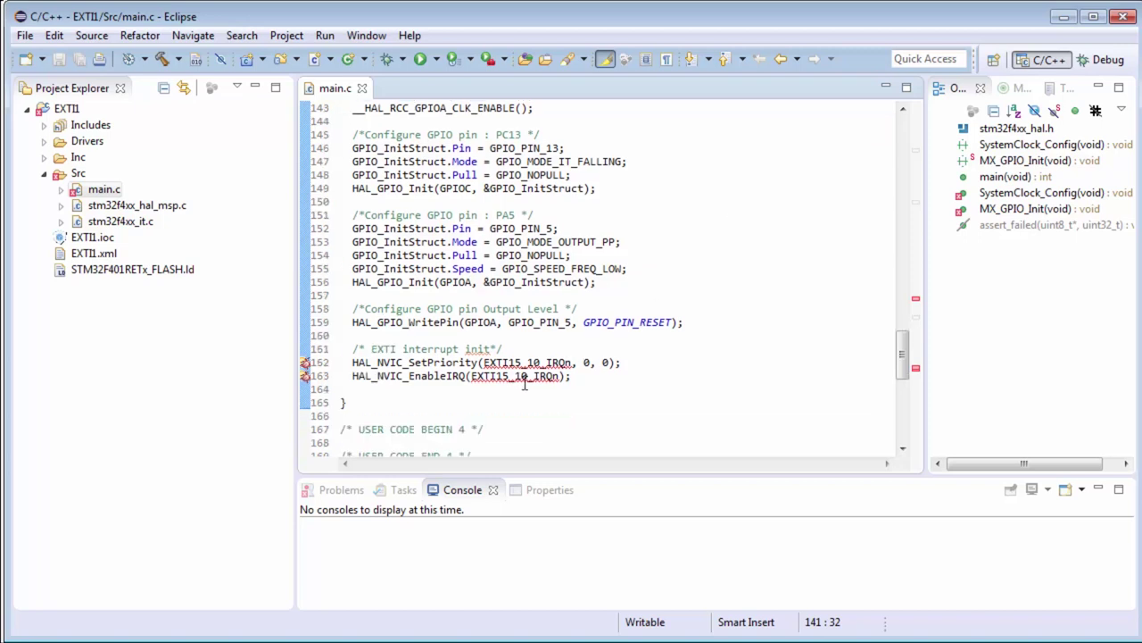
drag(595, 374, 330, 354)
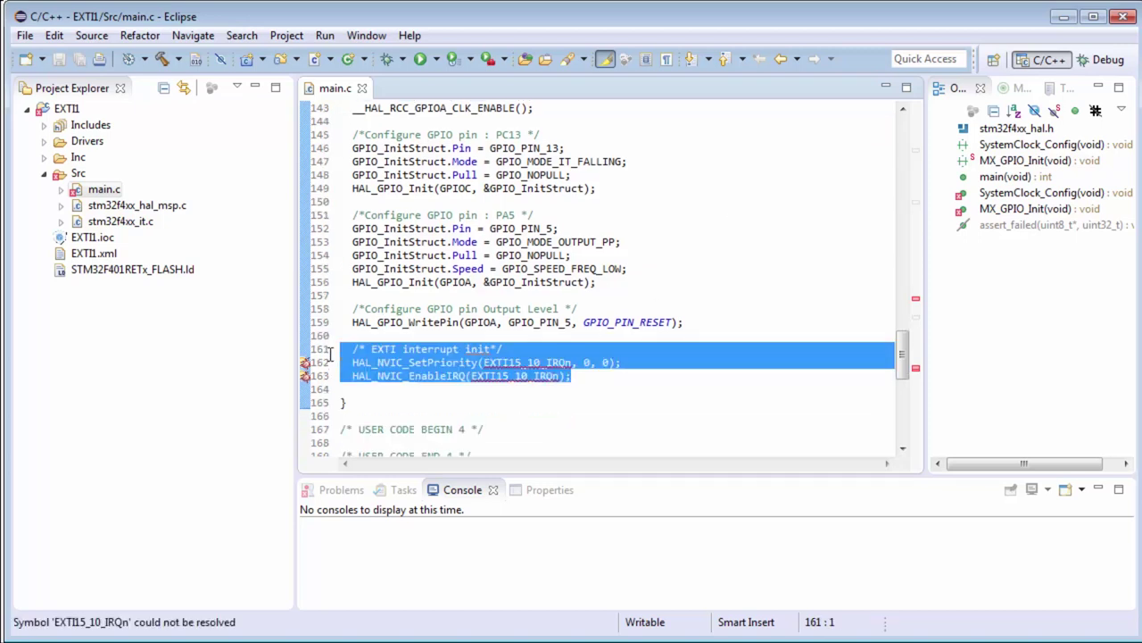
click(629, 380)
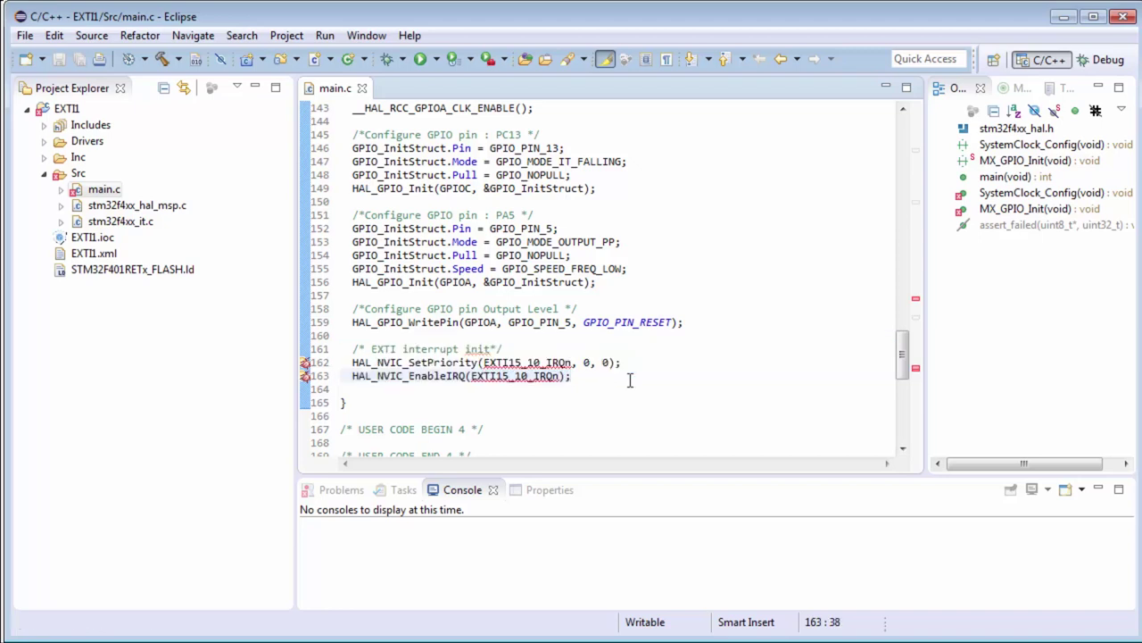